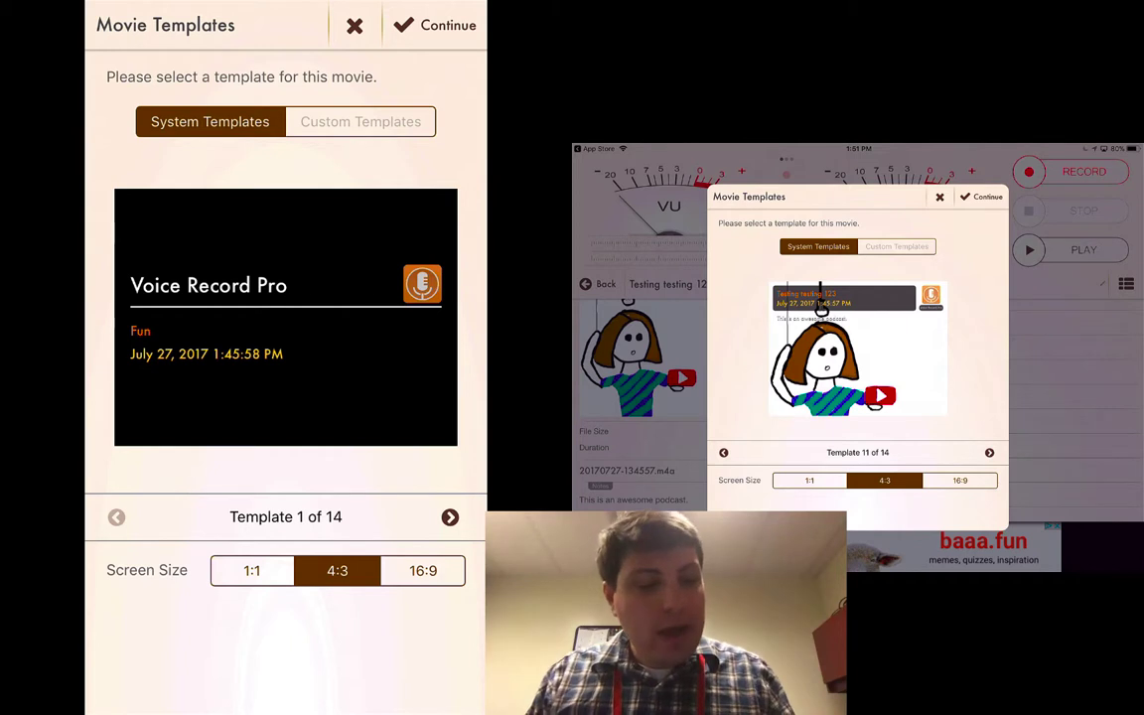
# Choose system movie template 12 of 14 for the Fun recording and set its screen size to 16:9.
pyautogui.click(450, 516)
pyautogui.click(450, 517)
pyautogui.click(450, 517)
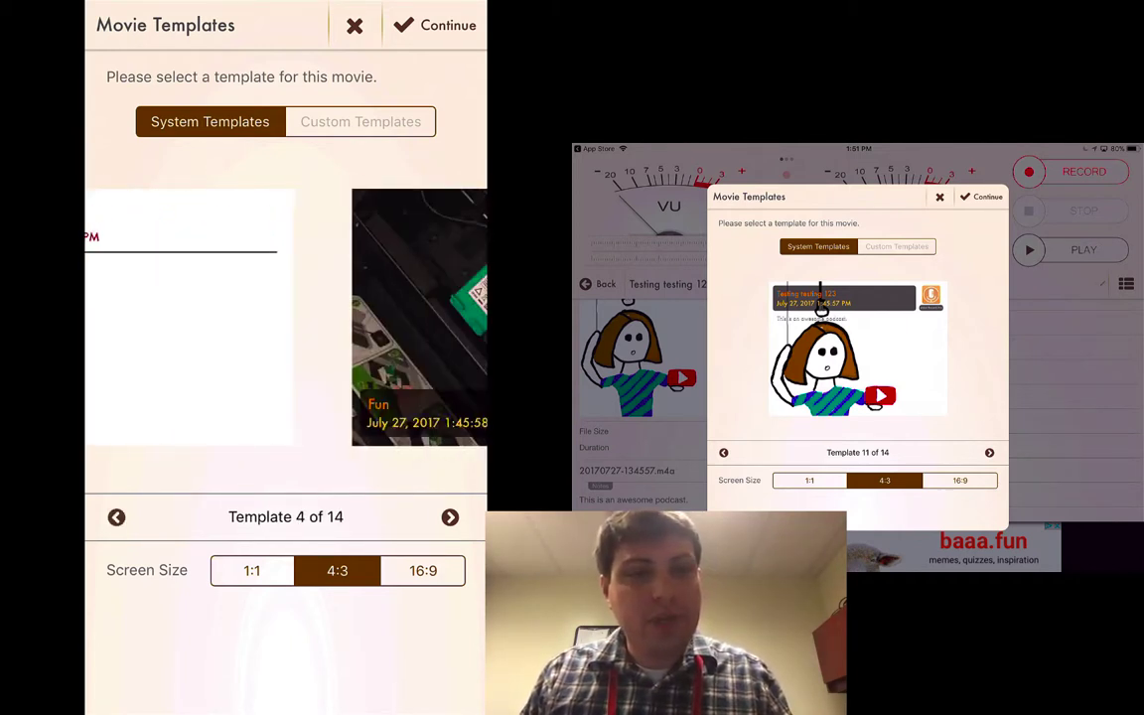
pyautogui.click(450, 516)
pyautogui.click(450, 516)
pyautogui.click(450, 517)
pyautogui.click(450, 516)
pyautogui.click(450, 511)
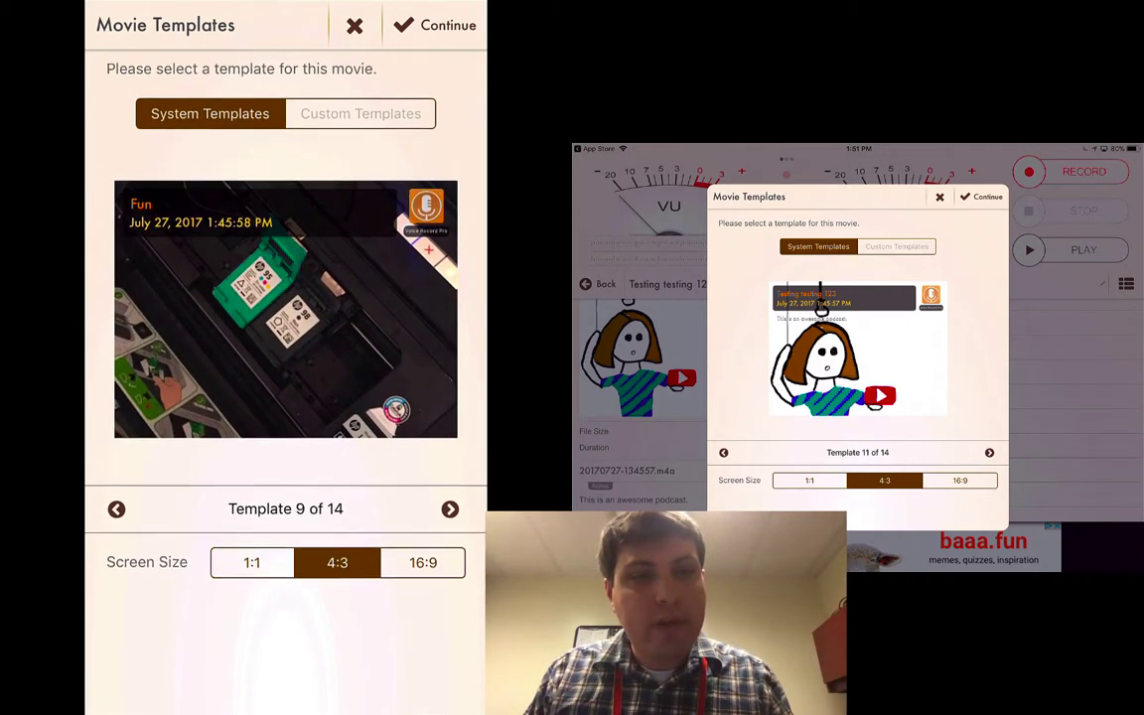
pyautogui.click(450, 507)
pyautogui.click(450, 516)
pyautogui.click(449, 516)
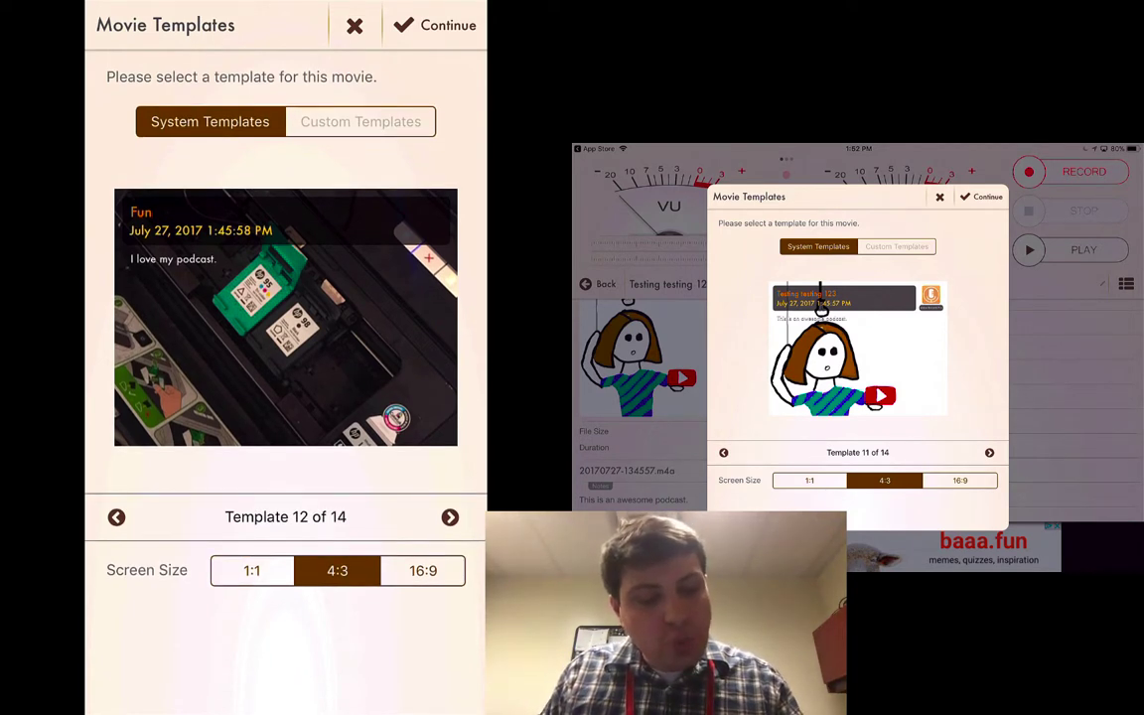
pyautogui.click(423, 570)
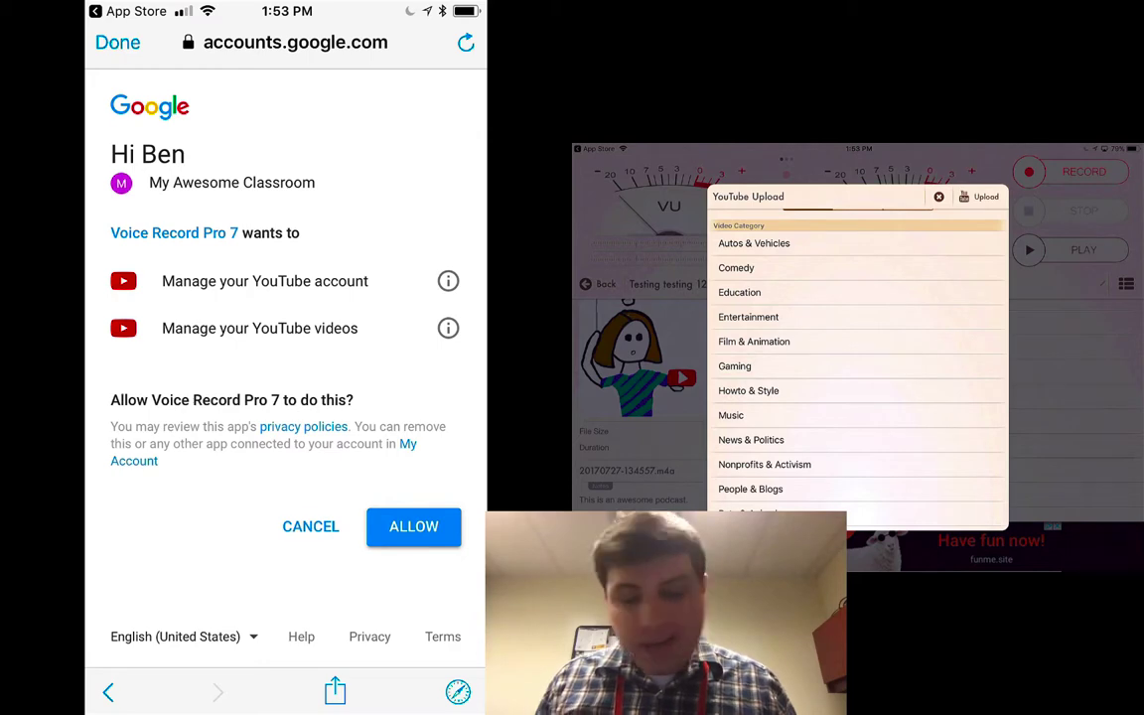
# Allow Voice Record Pro 7 to manage the My Awesome Classroom YouTube account and its videos.
pyautogui.click(413, 526)
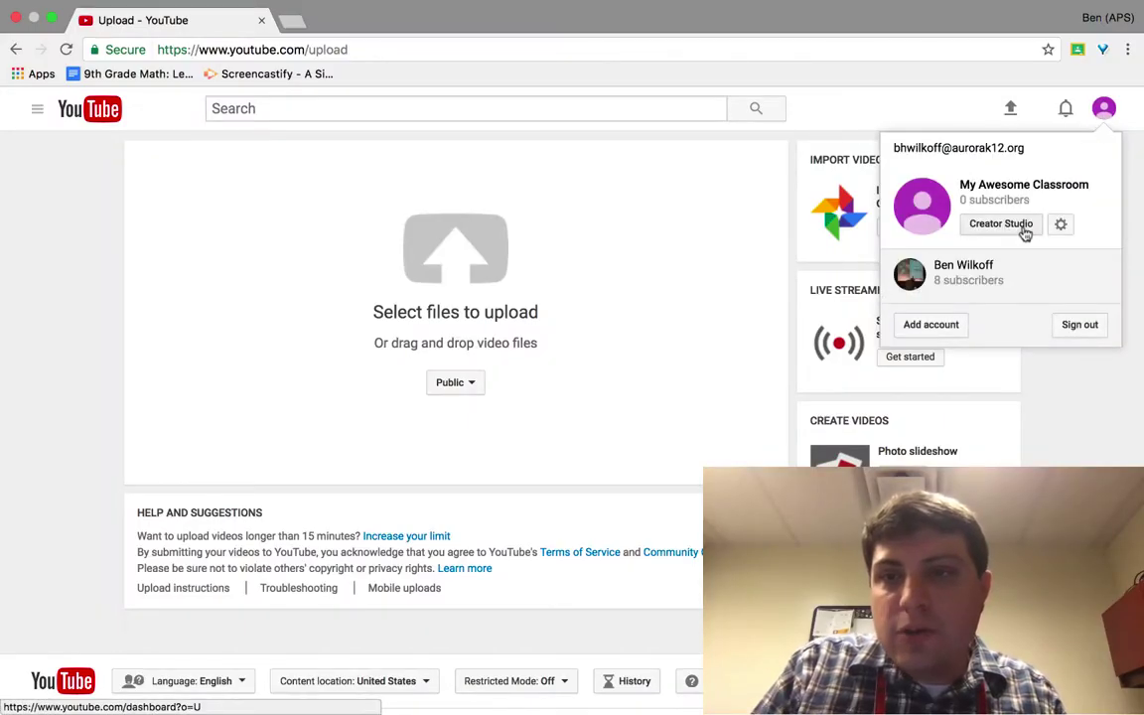
# Find the uploaded Fun video in Creator Studio's full video list and preview its playback on the watch page.
pyautogui.click(1022, 231)
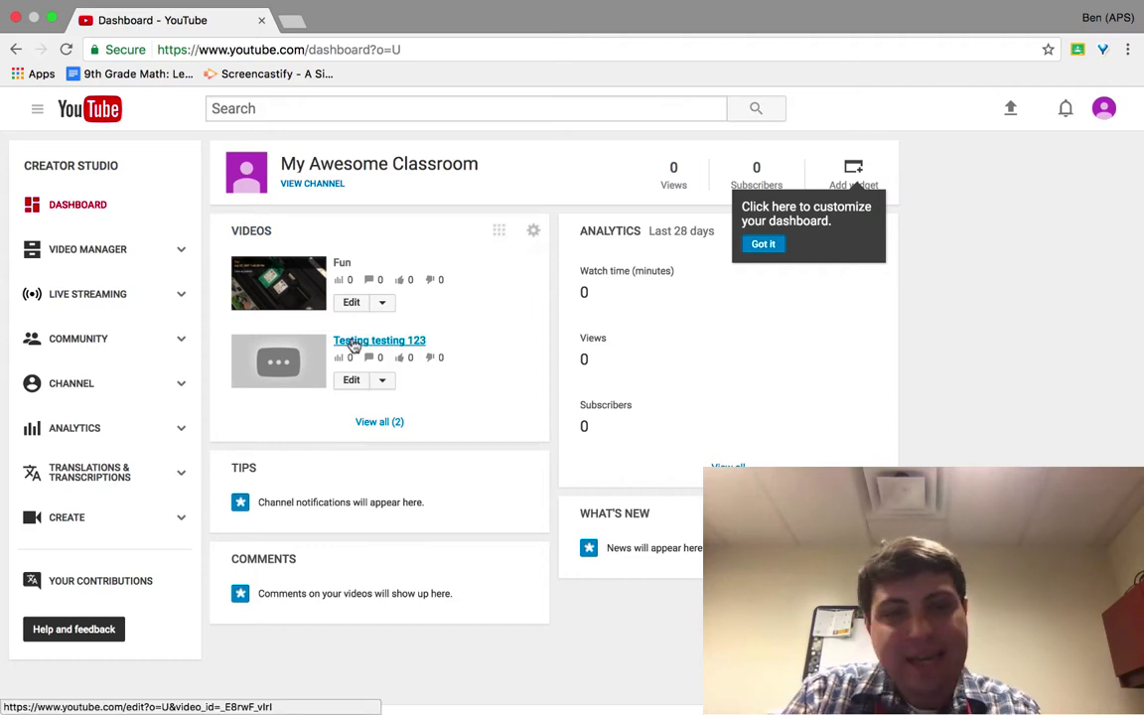
pyautogui.click(394, 422)
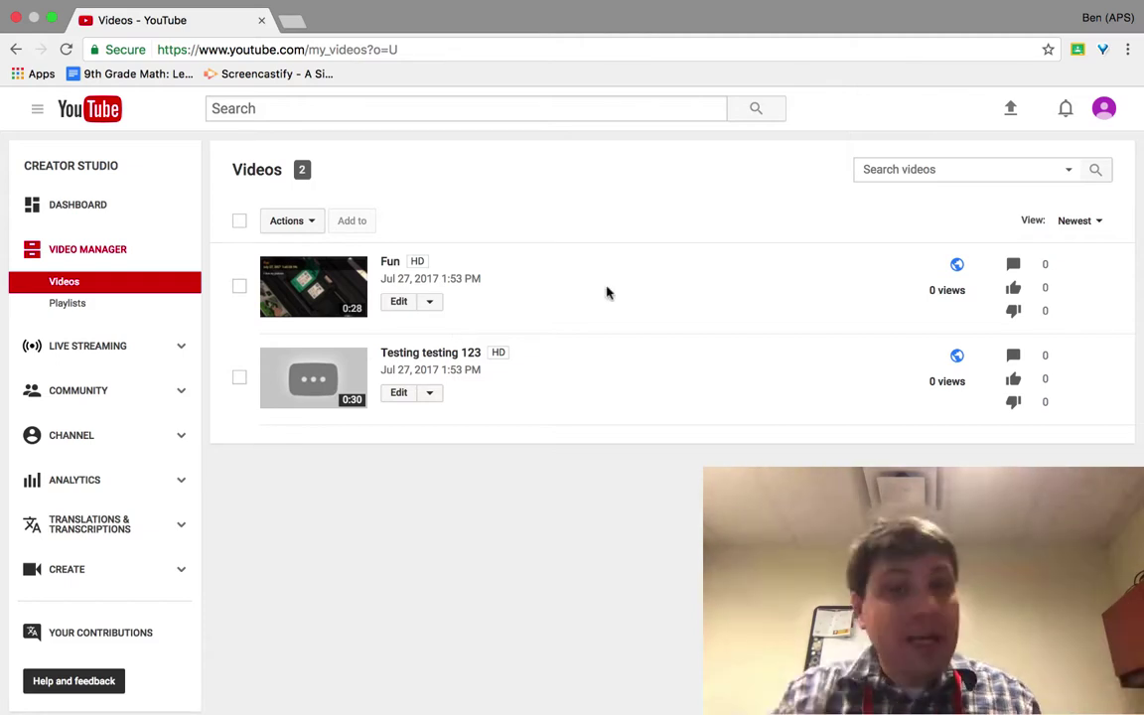
pyautogui.click(387, 262)
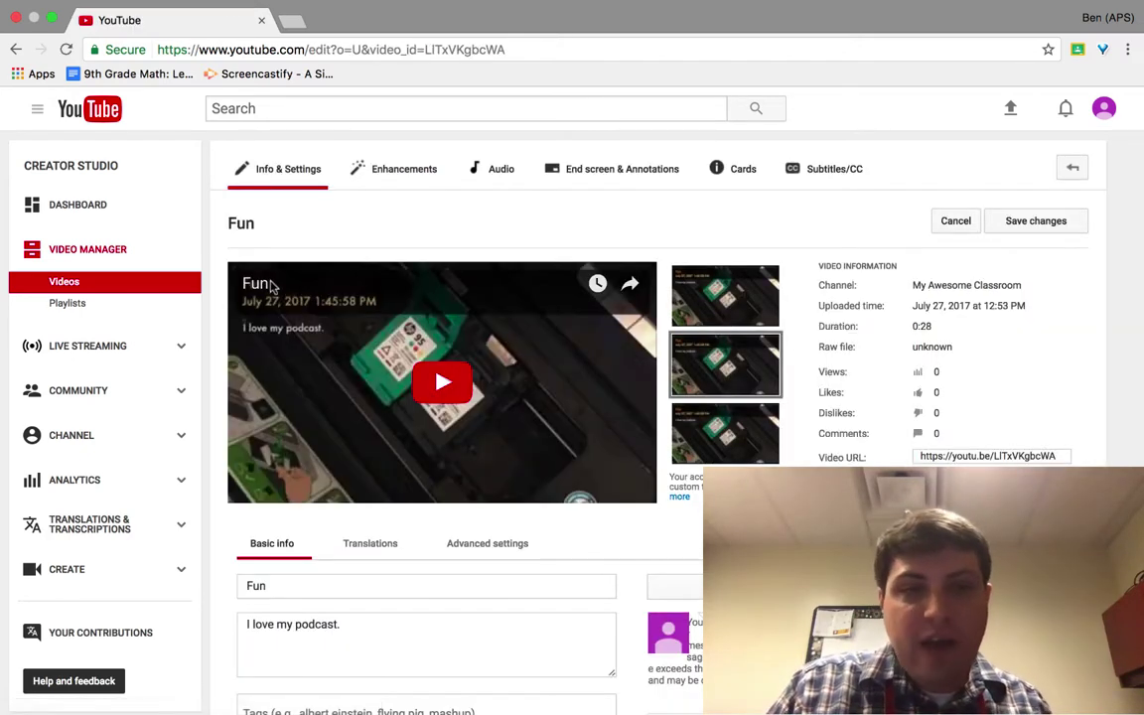
pyautogui.click(277, 288)
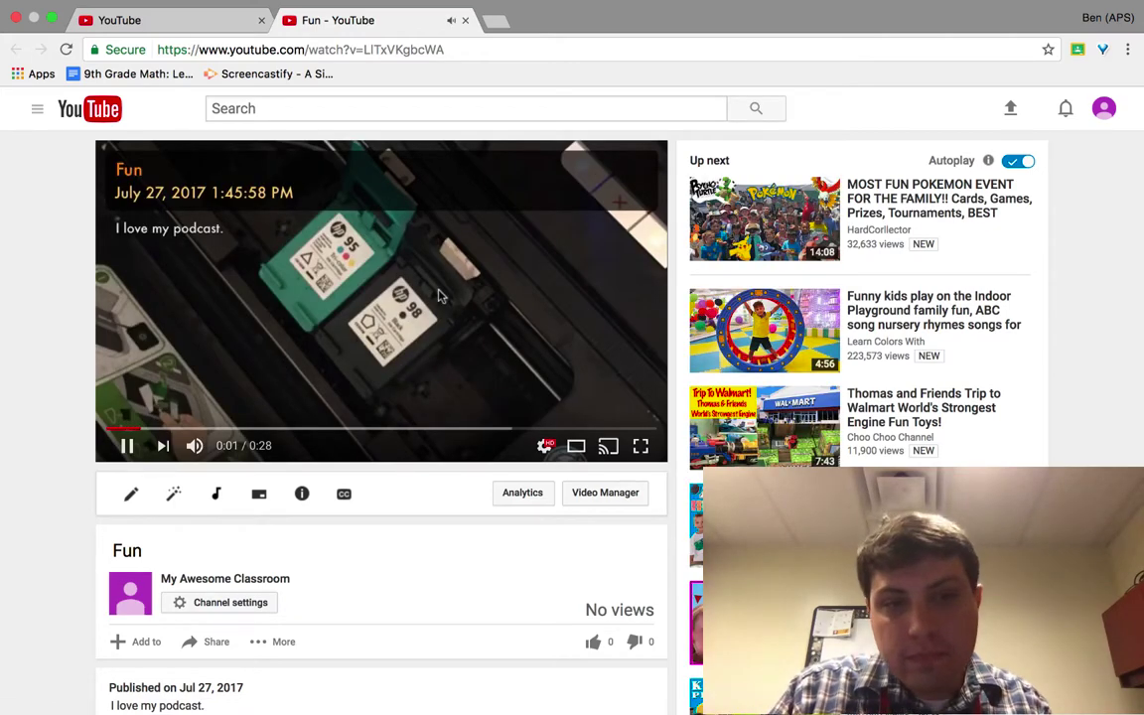
pyautogui.click(440, 295)
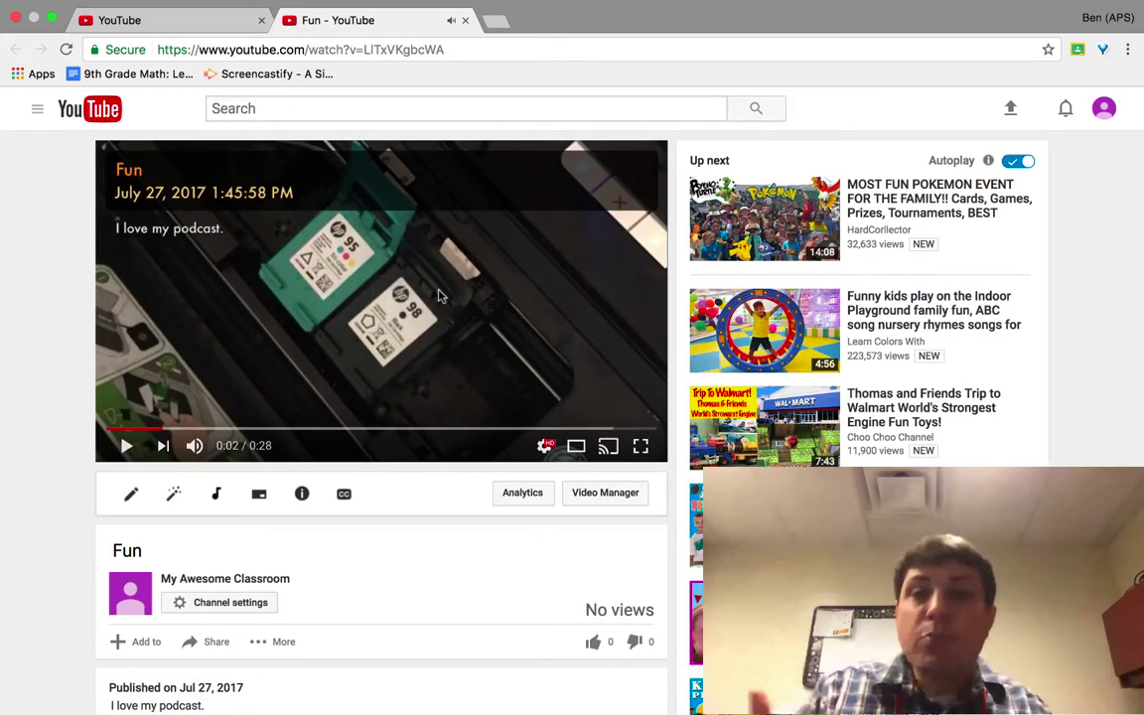
# Open podsync.net in a new browser tab.
pyautogui.click(144, 21)
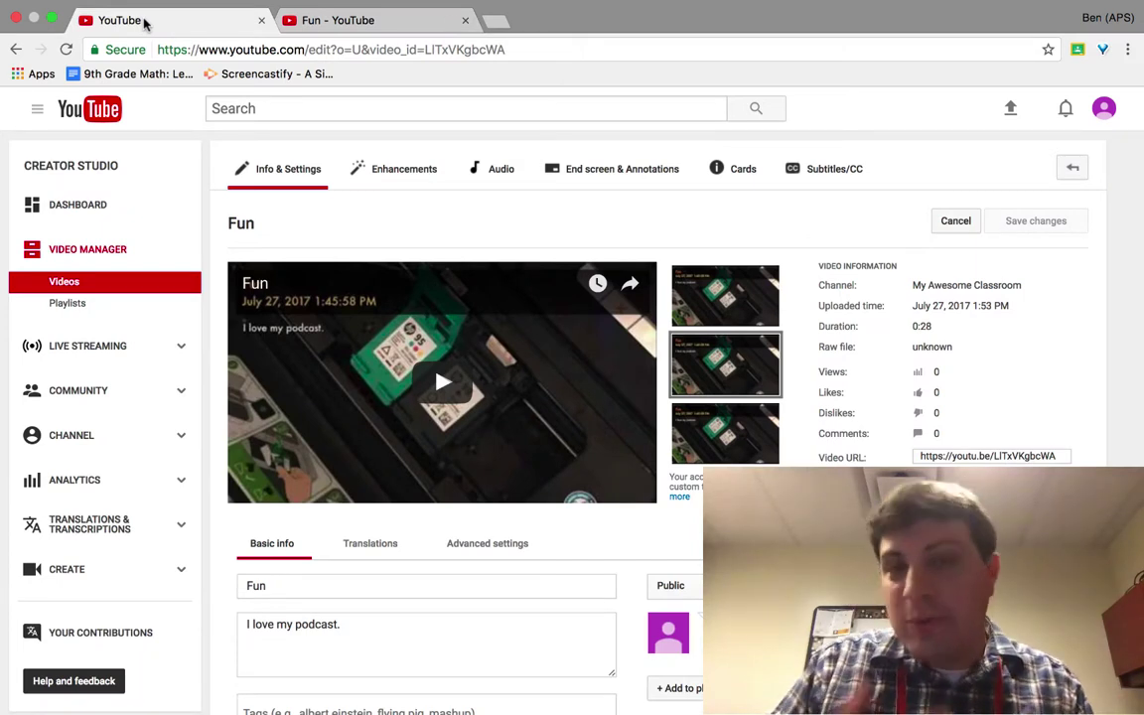
pyautogui.click(494, 21)
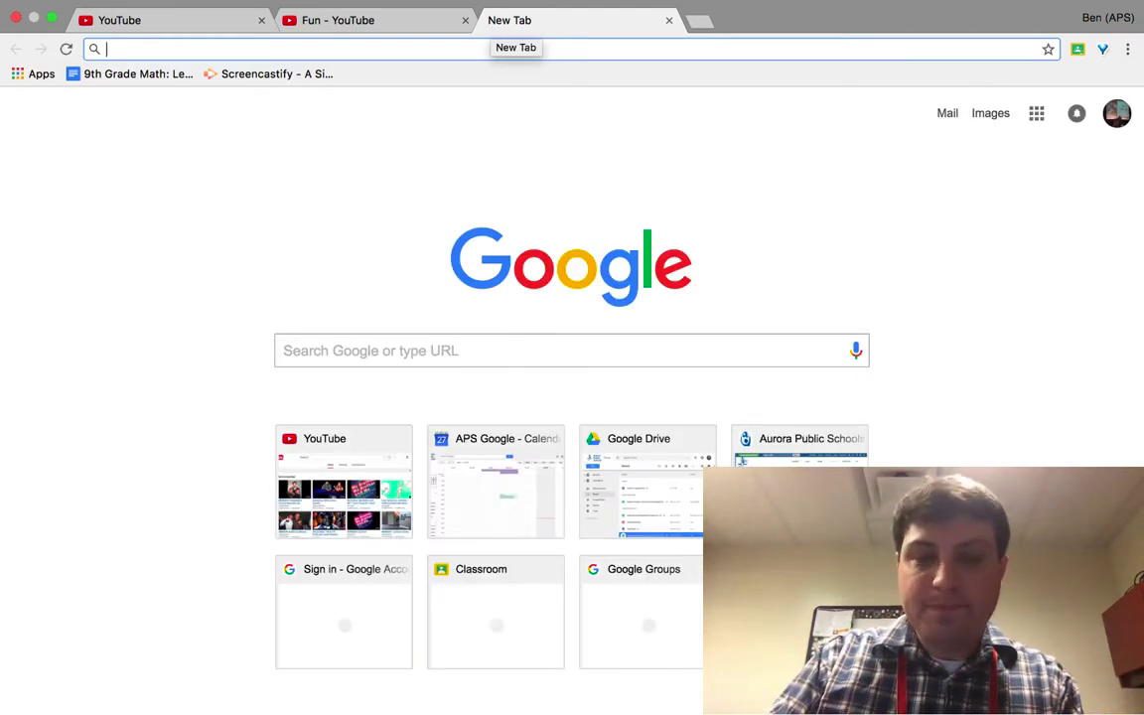
pyautogui.write('pod')
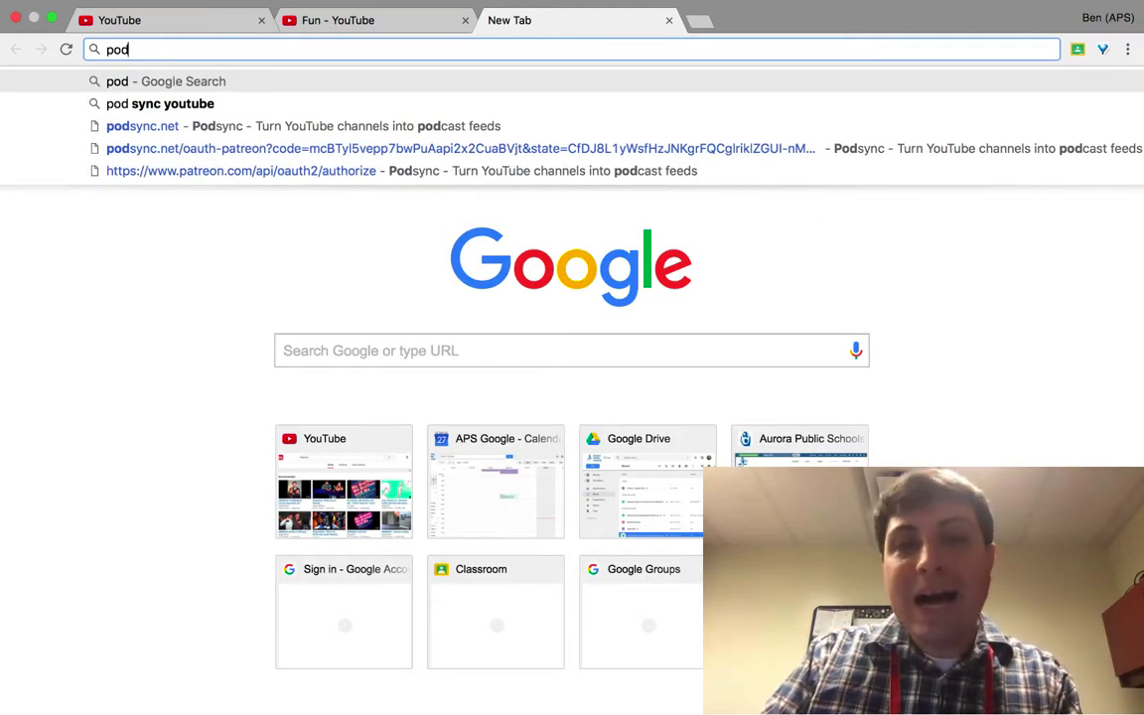
pyautogui.write('sync.net')
pyautogui.press('Return')
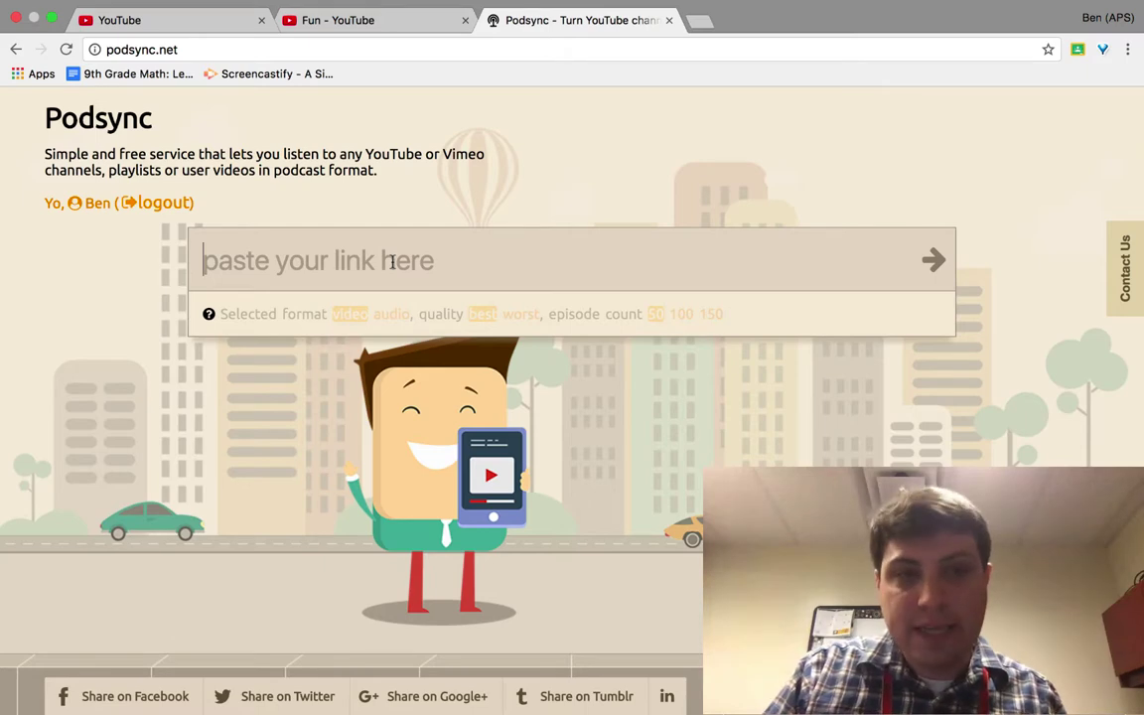
pyautogui.click(177, 20)
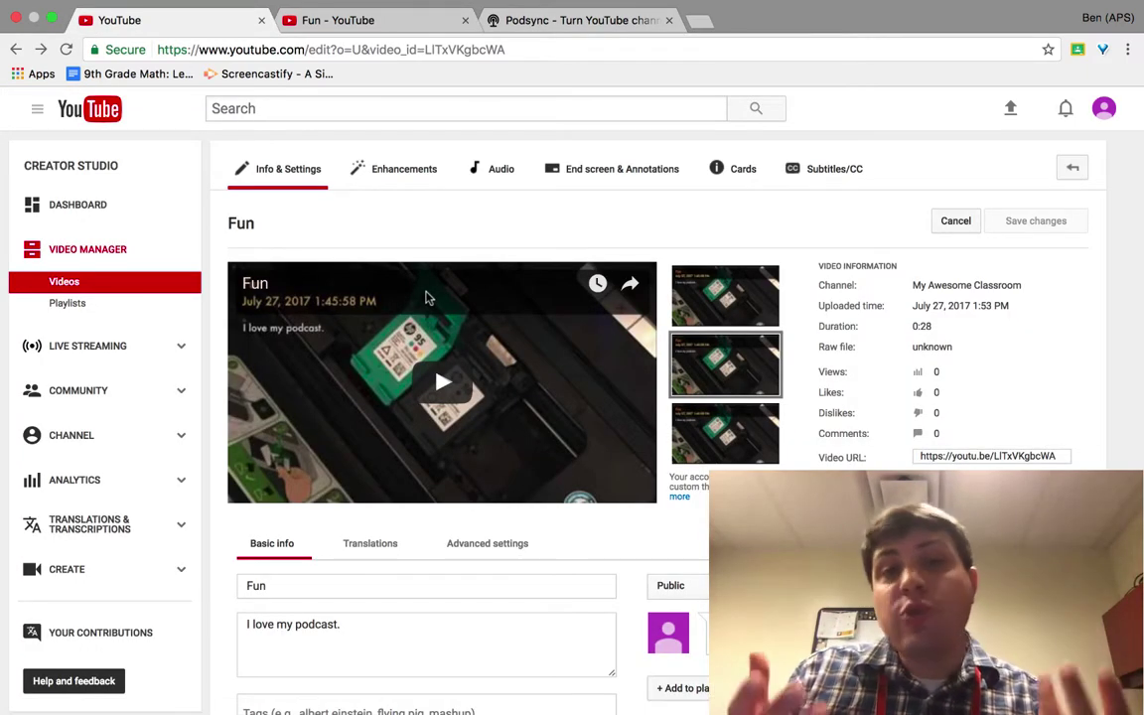
pyautogui.click(104, 435)
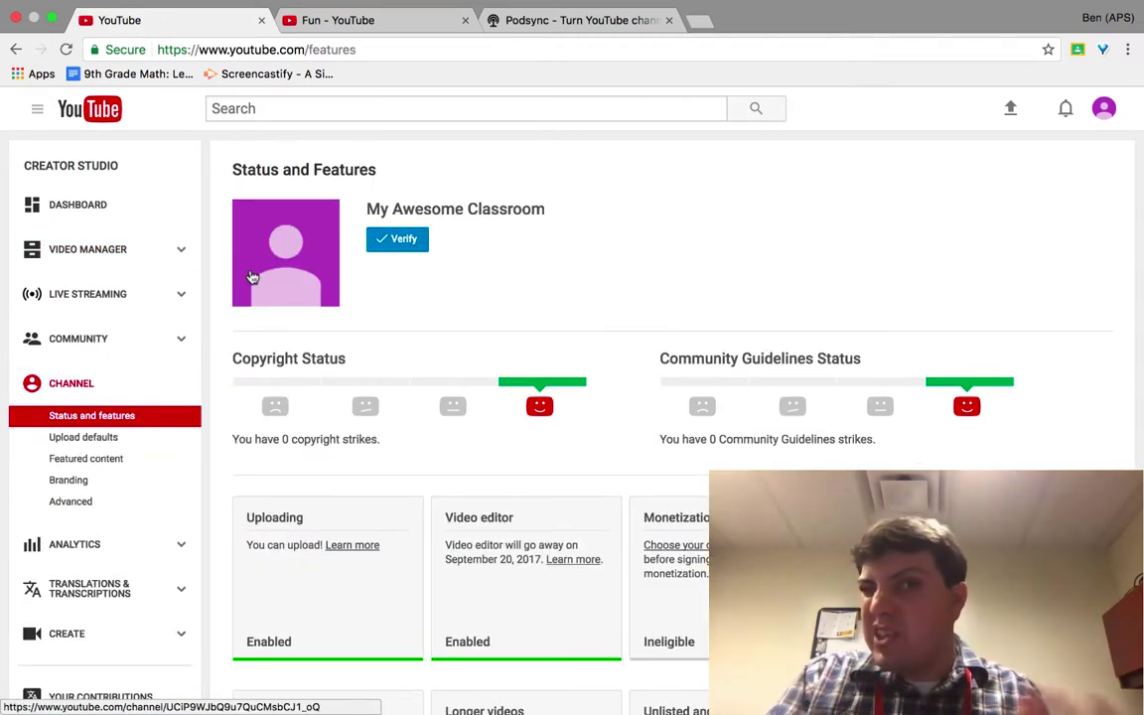
pyautogui.click(301, 254)
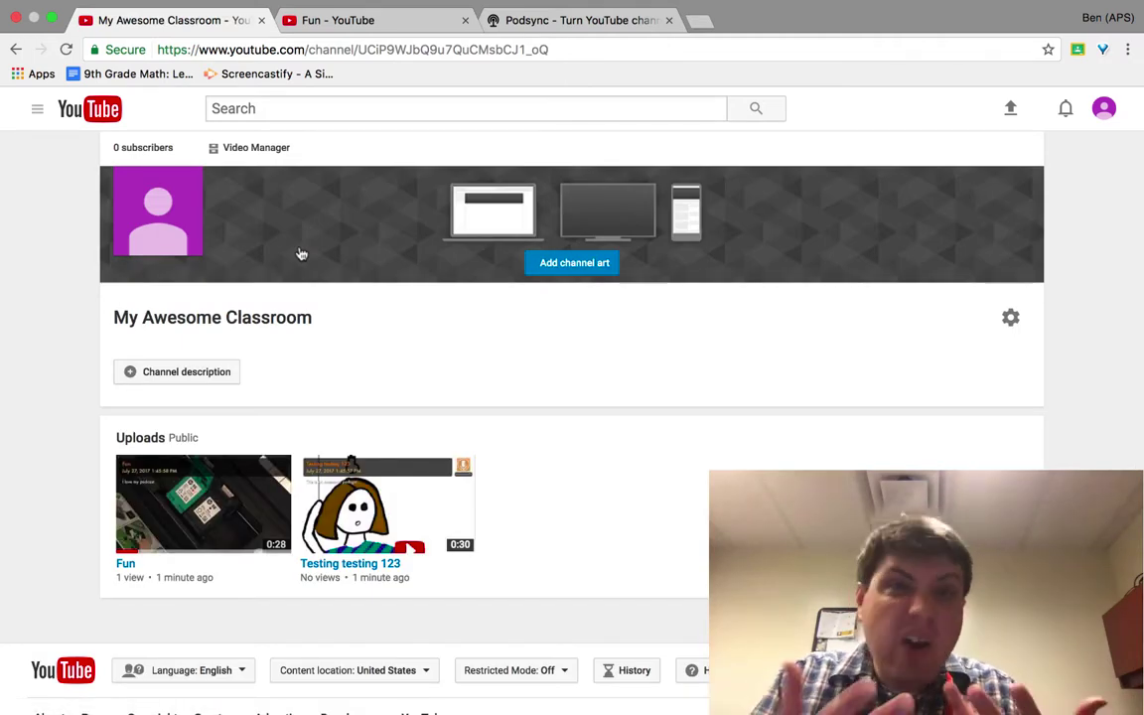
pyautogui.click(434, 50)
pyautogui.press('super+c')
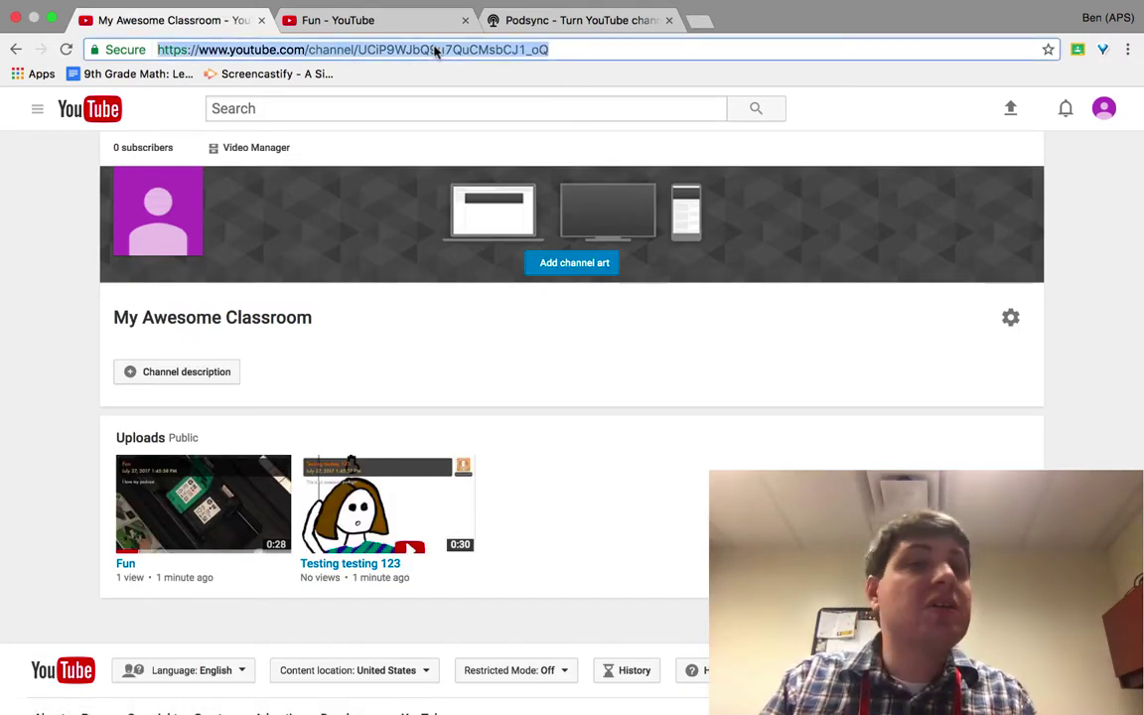
# Generate a Podsync podcast feed link from the copied YouTube channel URL.
pyautogui.click(579, 22)
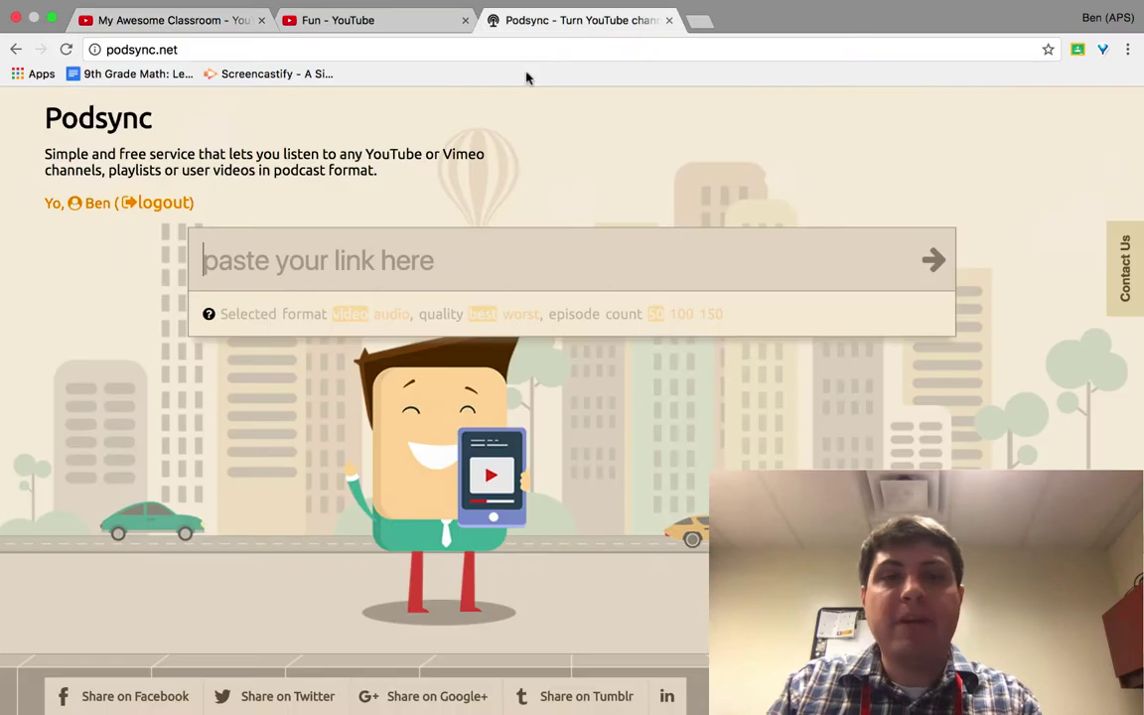
pyautogui.press('super+v')
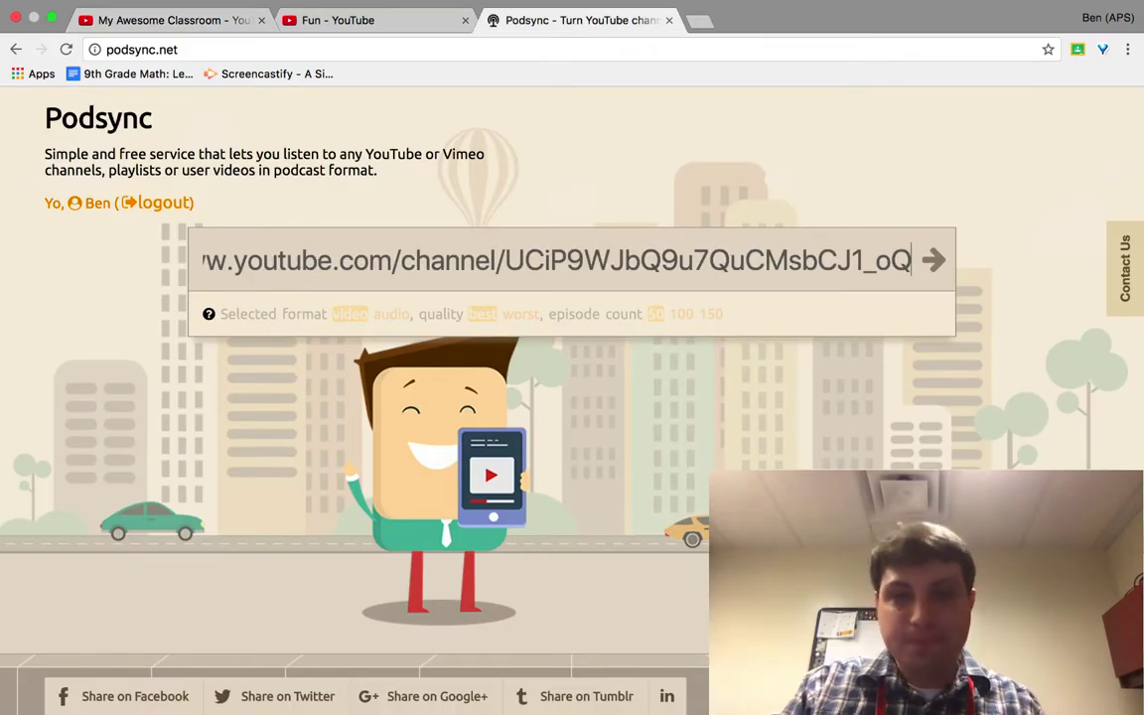
pyautogui.press('Return')
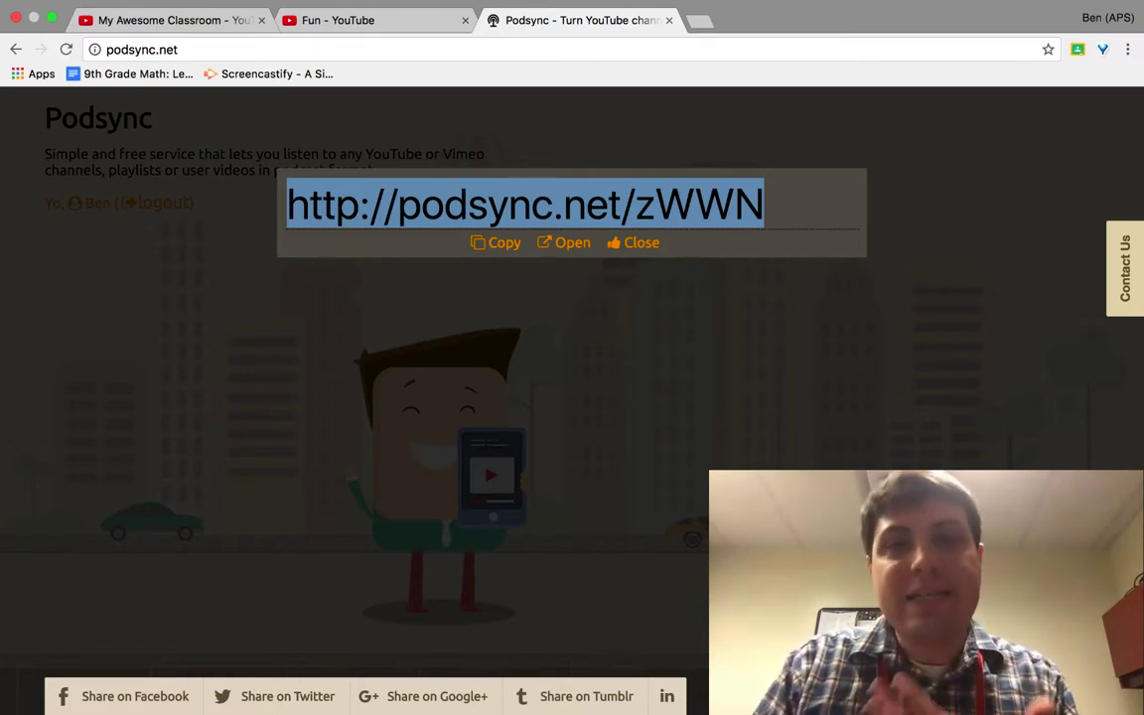
# Open feedburner.com in a new browser tab.
pyautogui.click(701, 21)
pyautogui.write('feedburner.com')
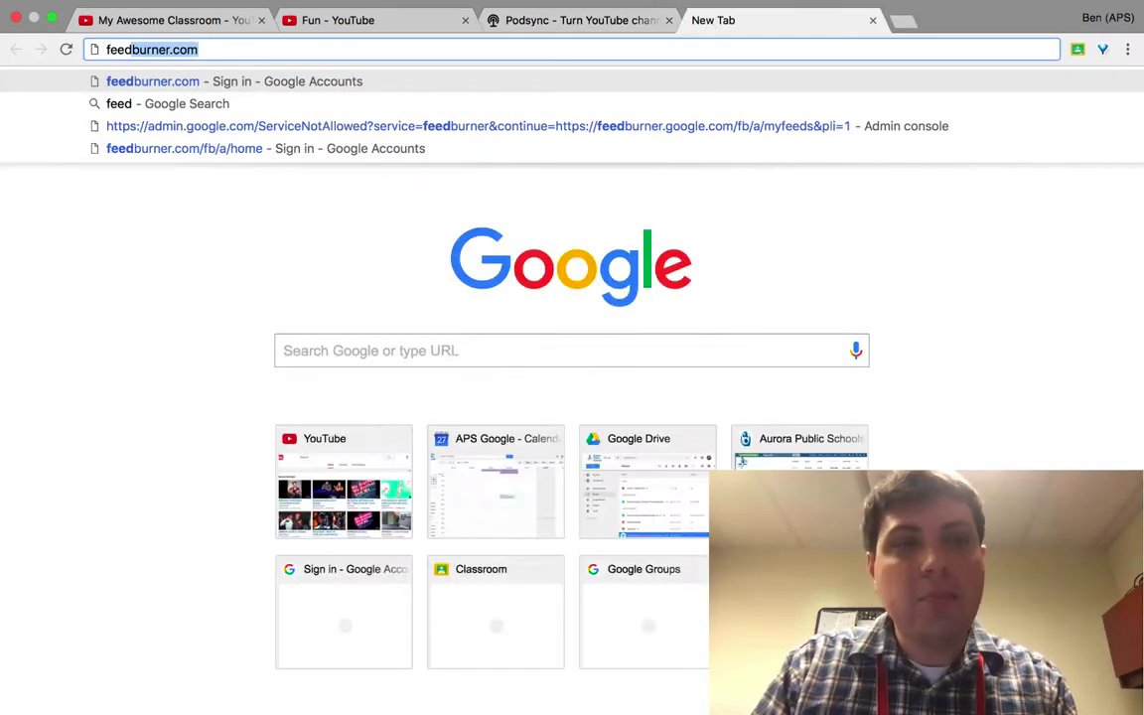
pyautogui.press('Return')
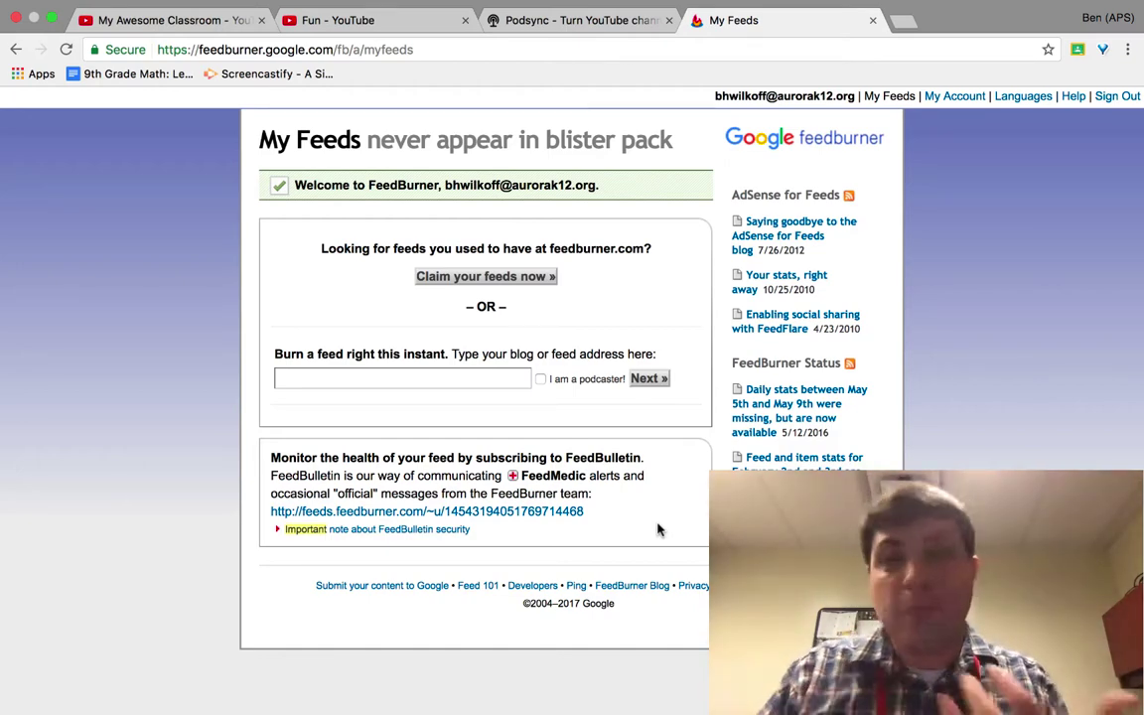
pyautogui.click(312, 379)
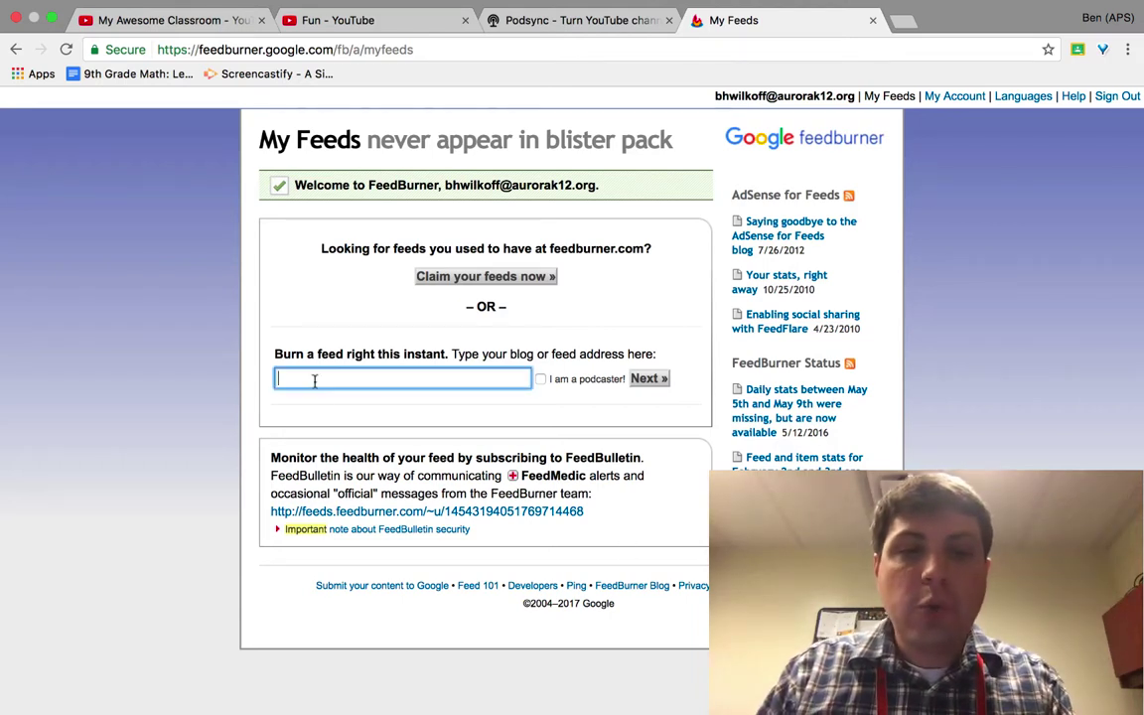
pyautogui.write('http://podsync.net/zWWN')
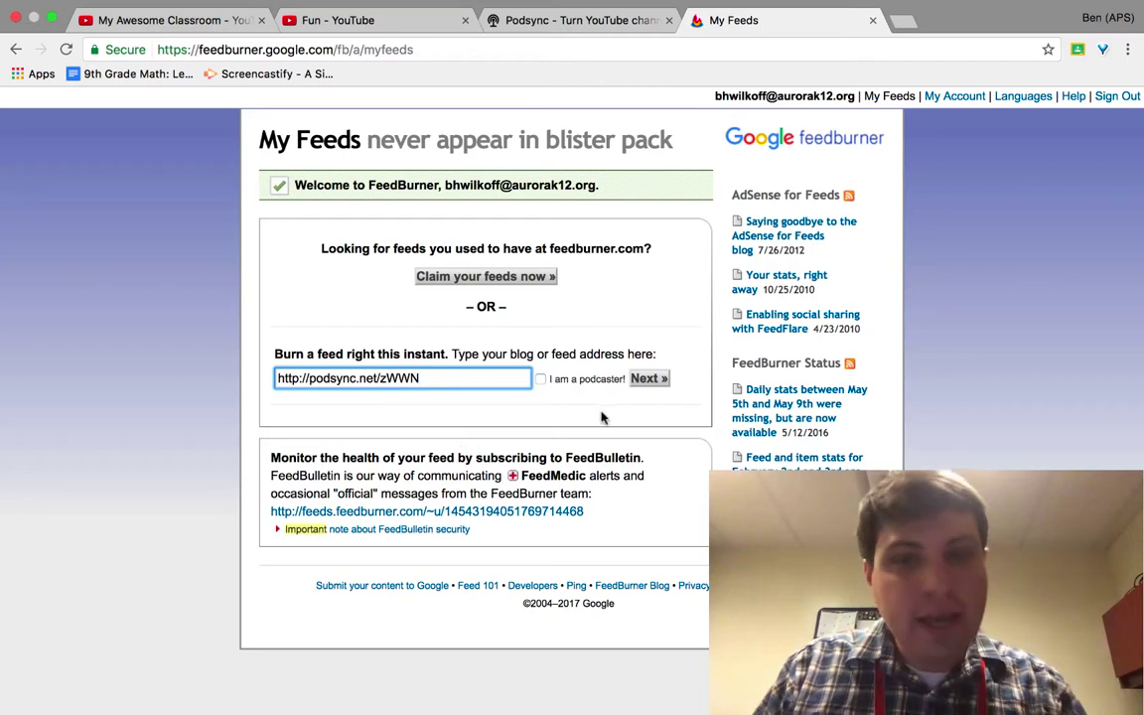
pyautogui.click(541, 380)
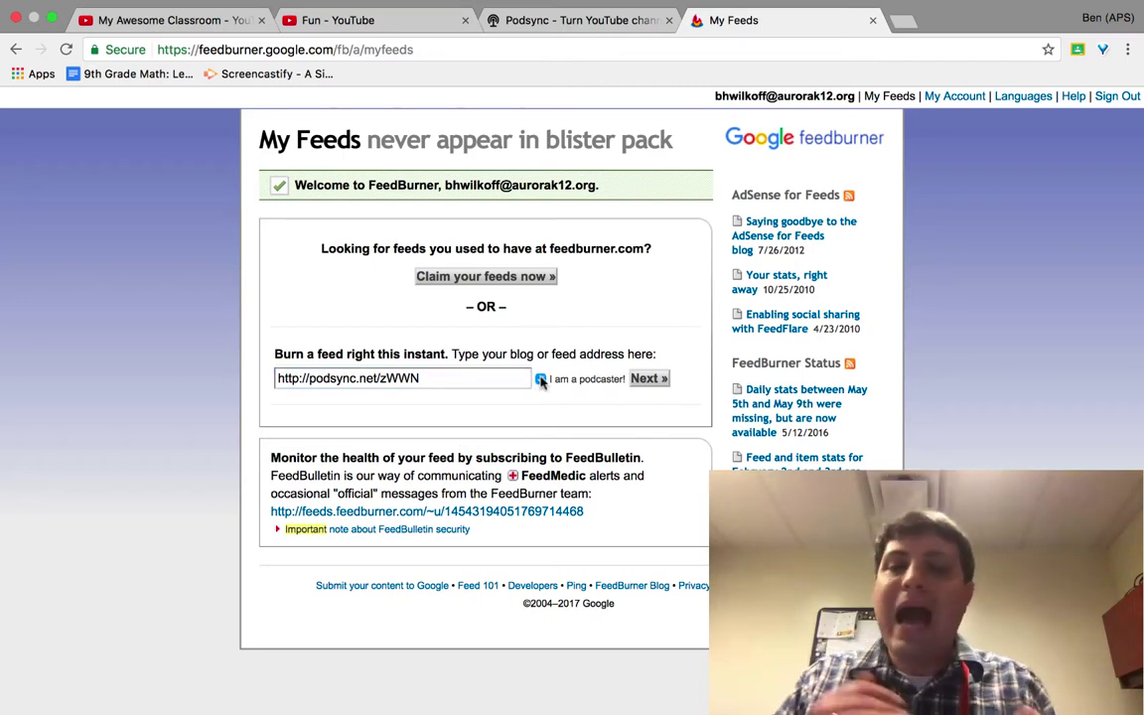
pyautogui.click(648, 378)
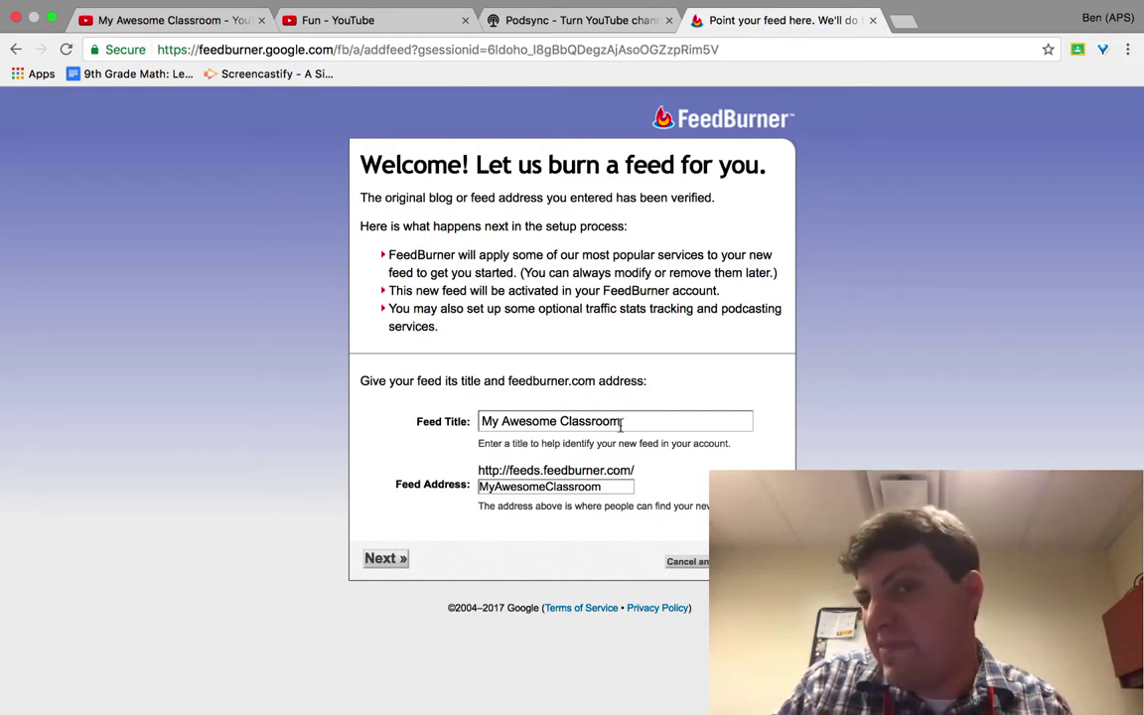
# Title the feed "My Awesome Classroom: Podcast", activate it and continue to the podcast setup.
pyautogui.click(637, 423)
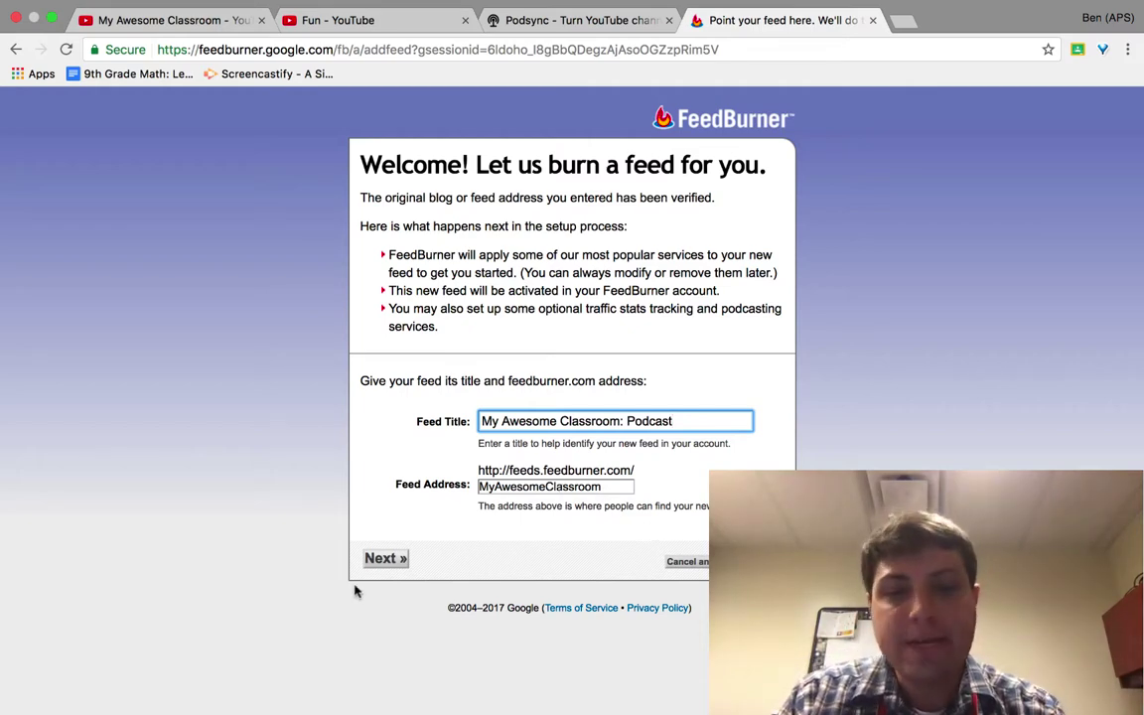
pyautogui.press('Return')
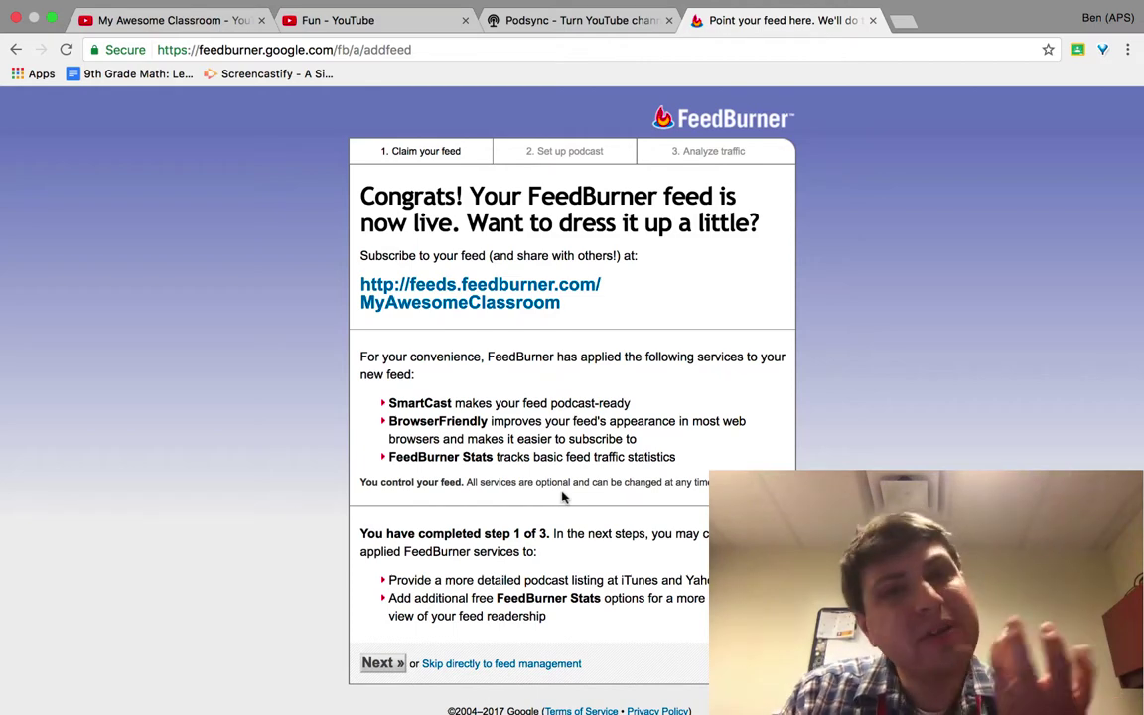
pyautogui.scroll(-1, 562, 497)
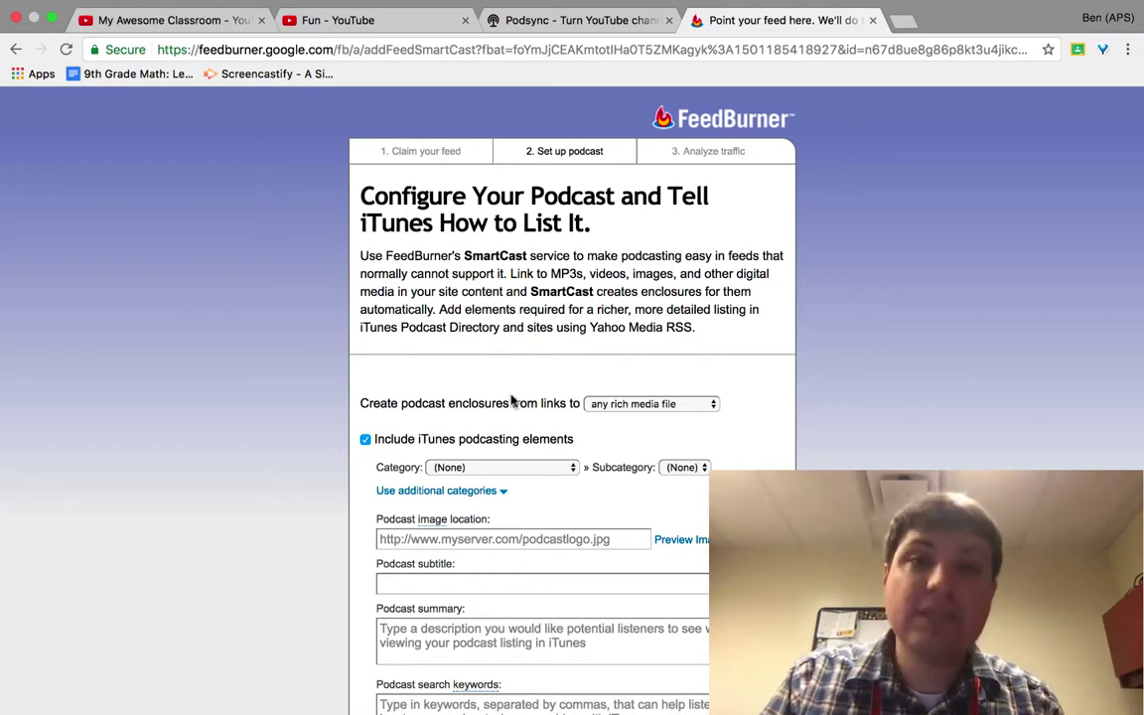
# Set the podcast's iTunes category to Education with the Educational Technology subcategory.
pyautogui.click(475, 474)
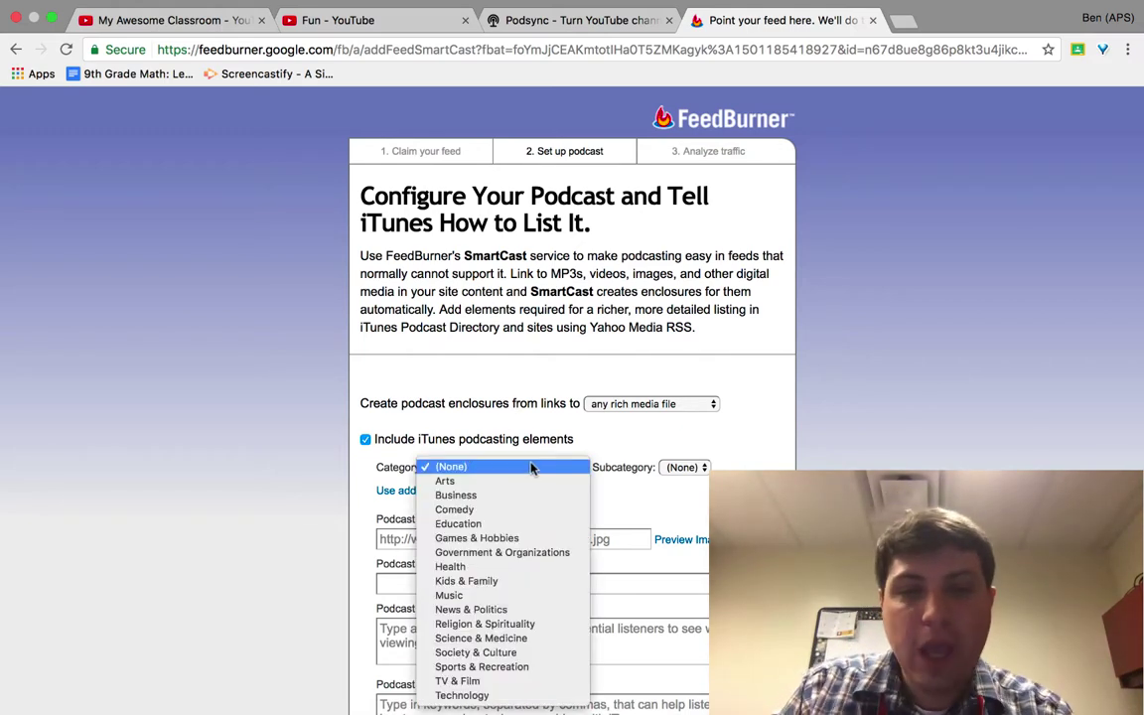
pyautogui.click(707, 467)
pyautogui.press('e')
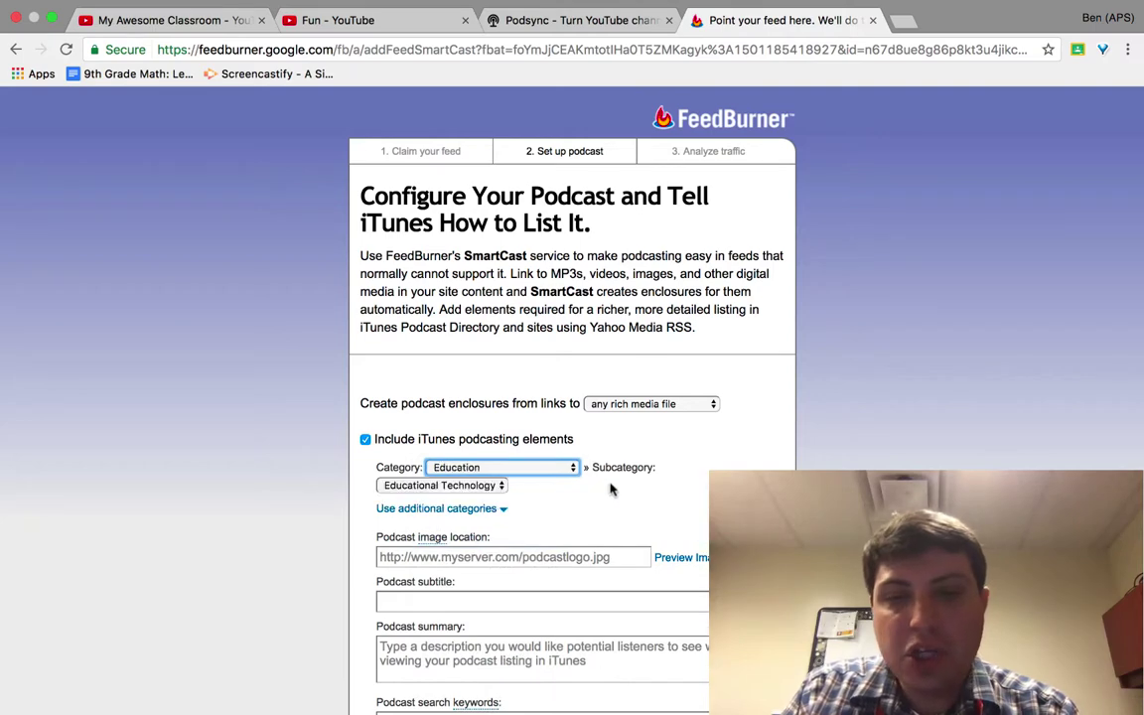
# Open images.google.com in a new tab and search for "my classroom" to find a podcast image.
pyautogui.scroll(-3, 645, 461)
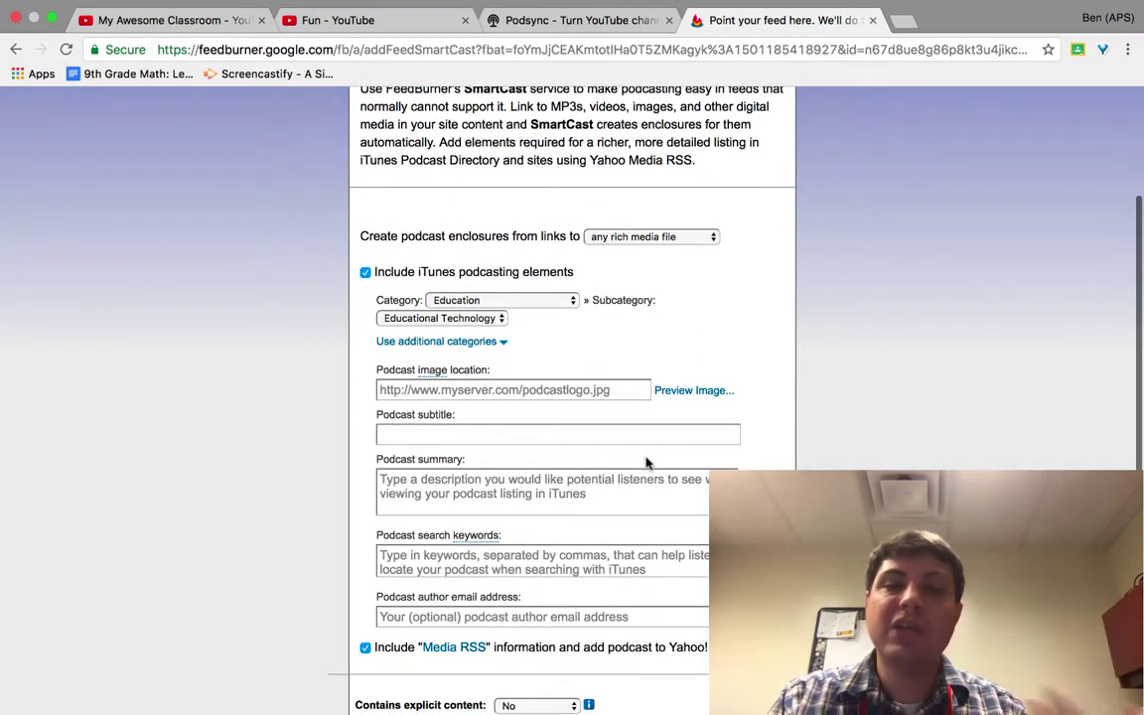
pyautogui.click(581, 390)
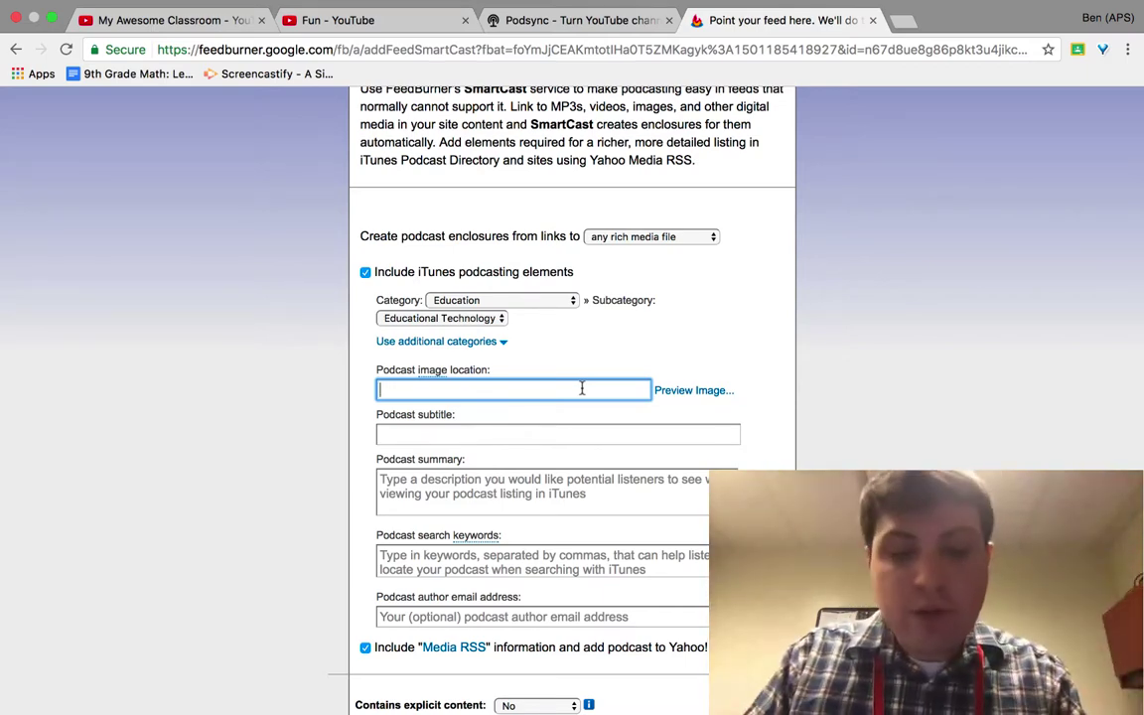
pyautogui.press('super+t')
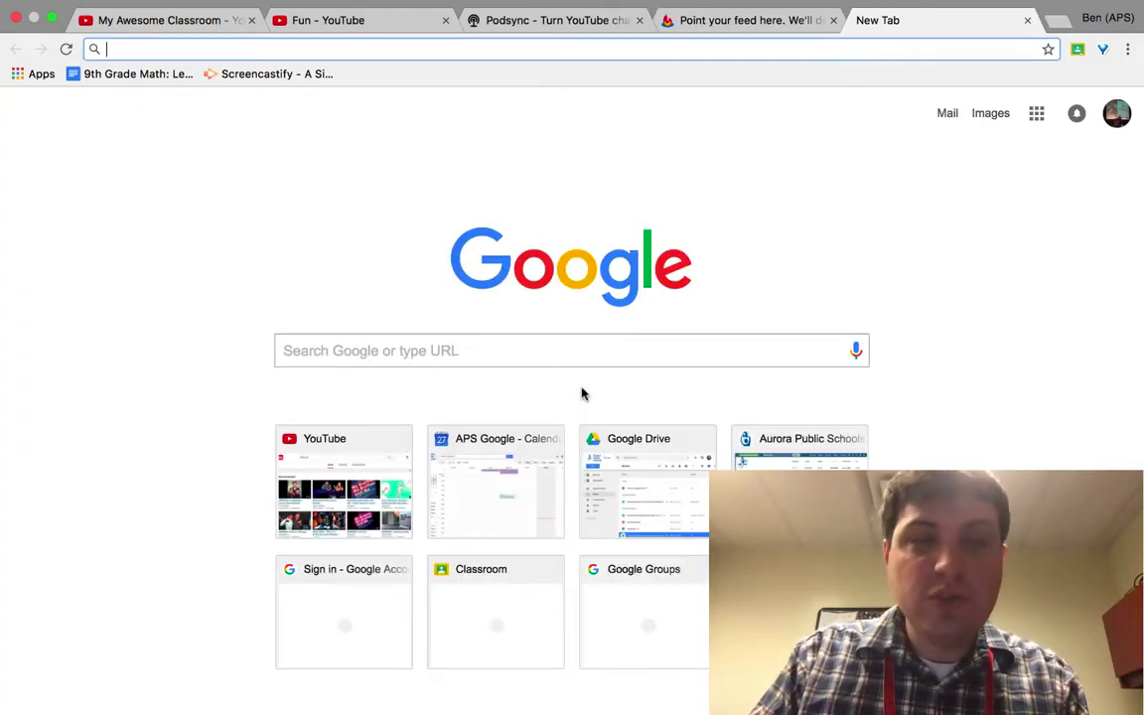
pyautogui.write('images.goog')
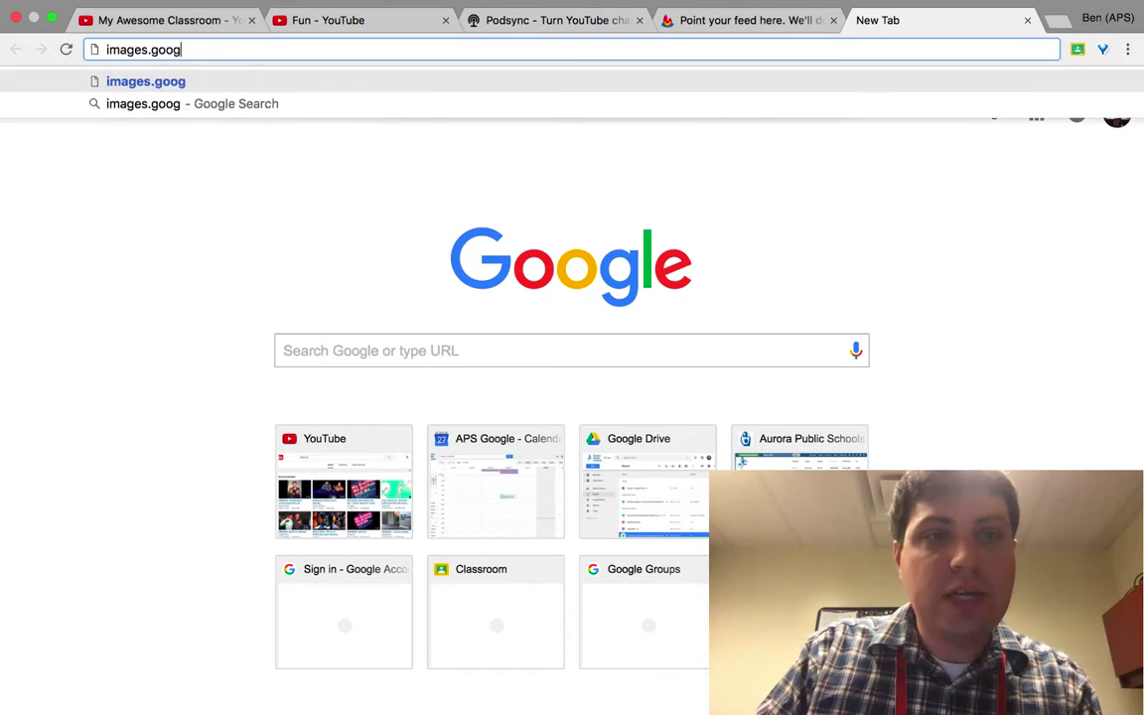
pyautogui.write('le.com')
pyautogui.press('Return')
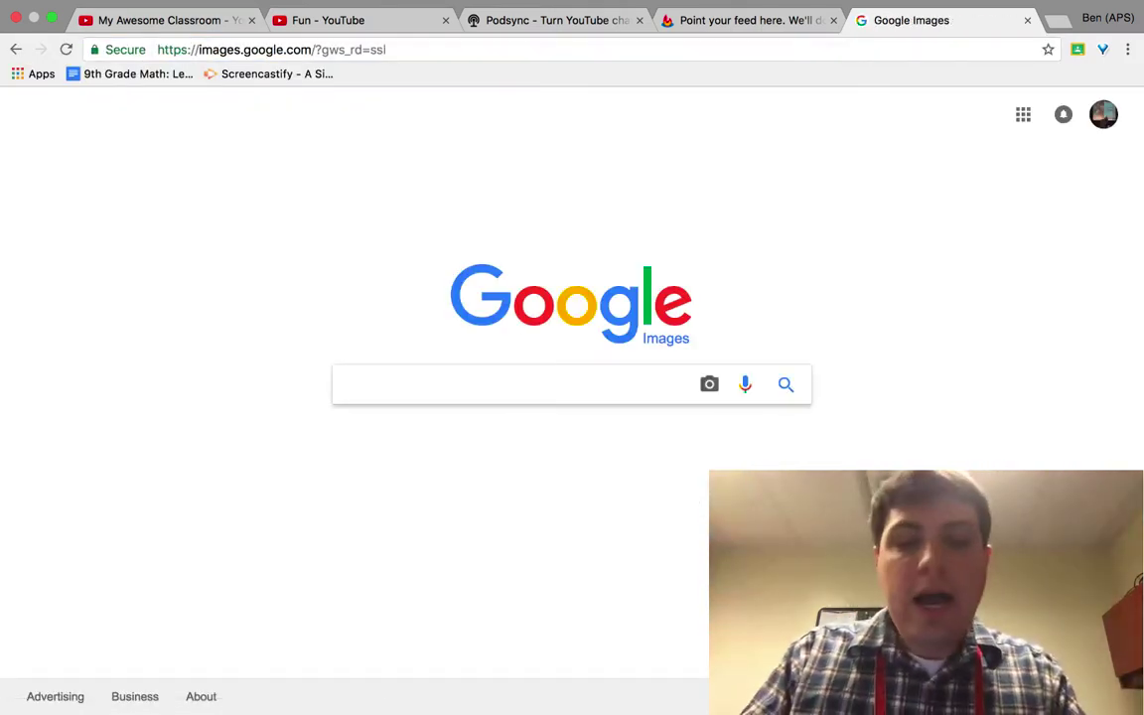
pyautogui.write('my classroom')
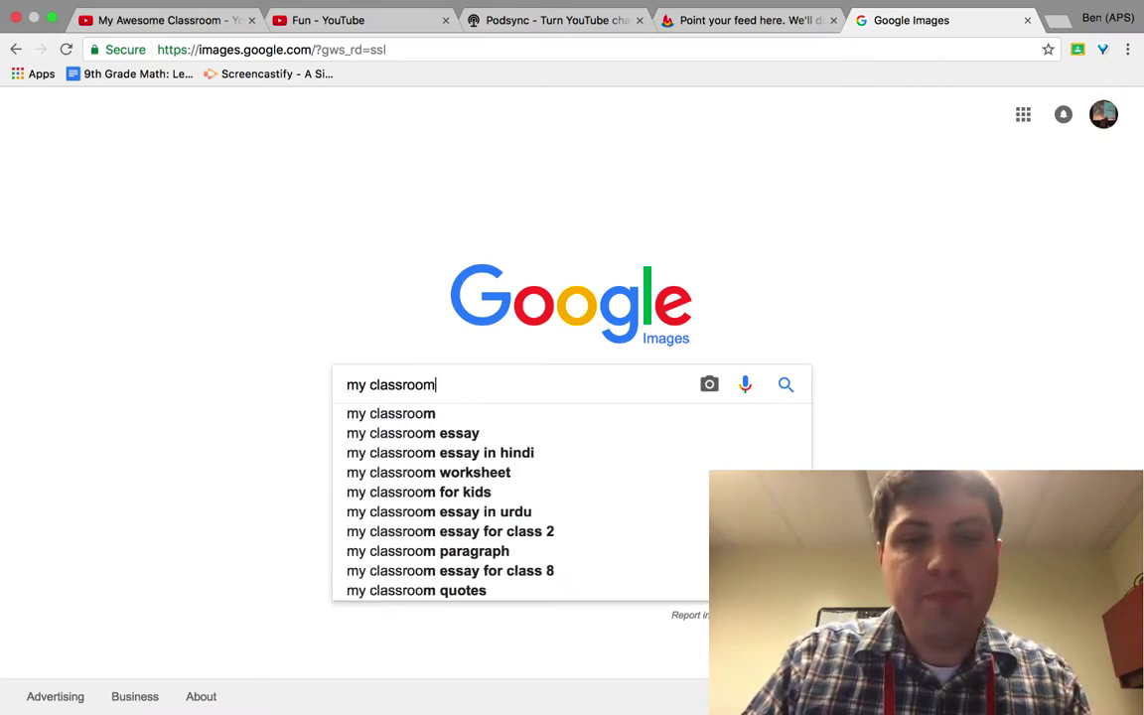
pyautogui.press('Return')
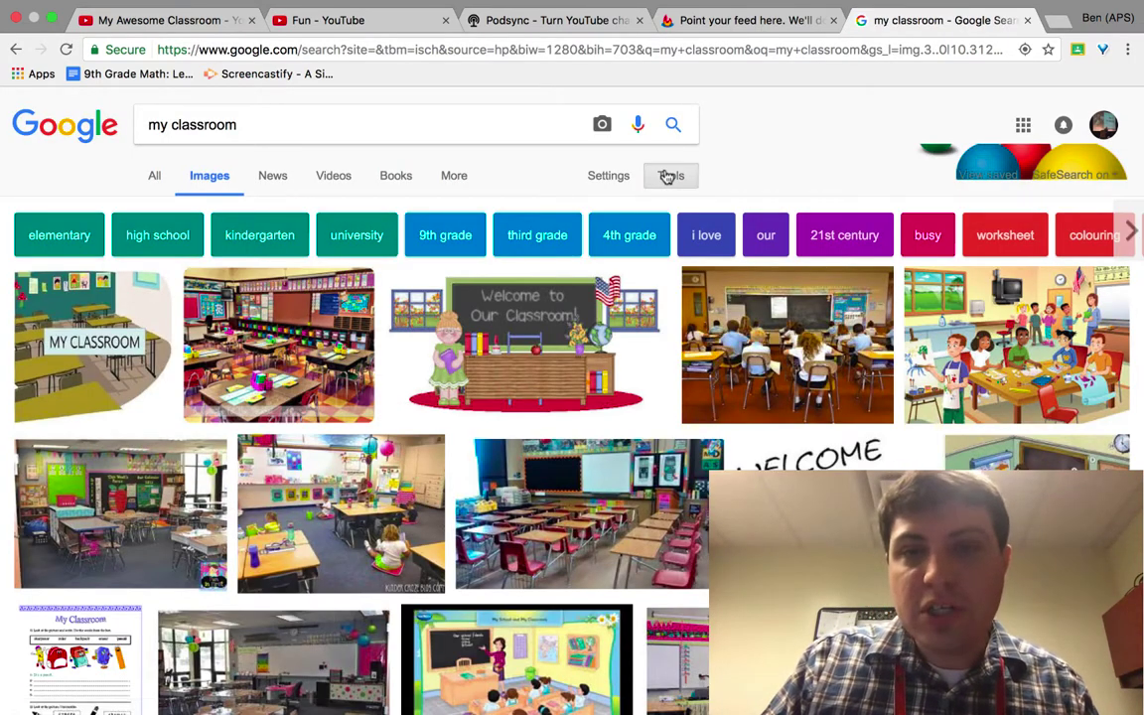
# Filter the image results by usage rights to those labeled for reuse.
pyautogui.click(668, 176)
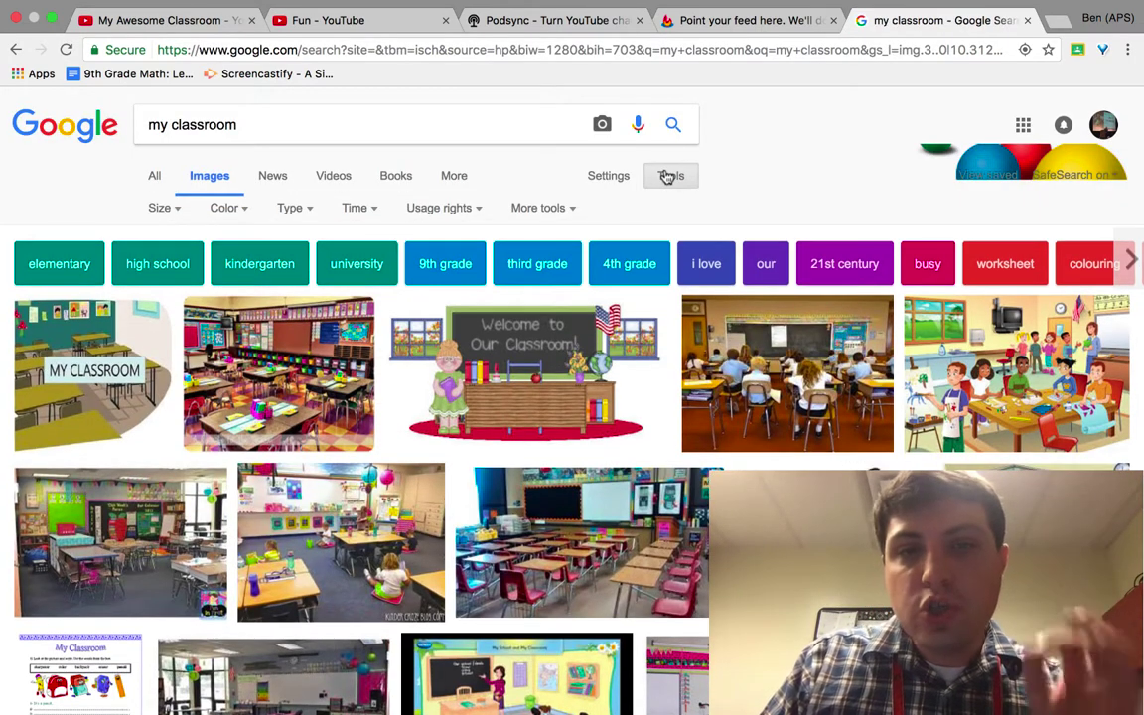
pyautogui.click(470, 209)
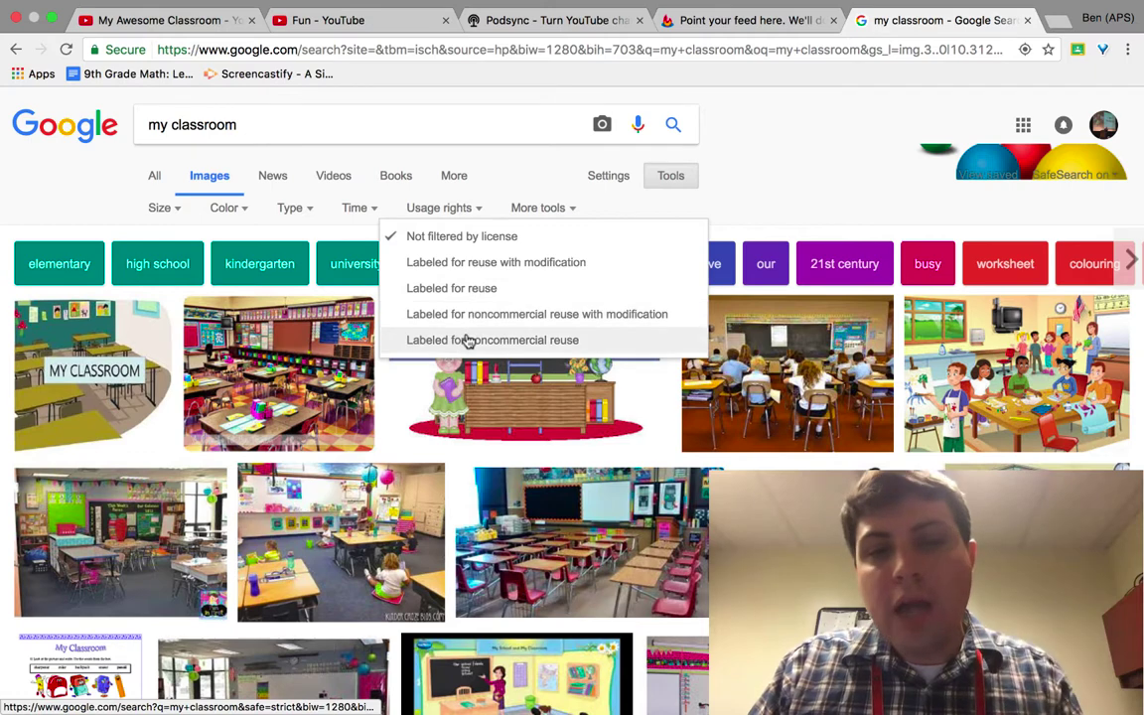
pyautogui.click(484, 290)
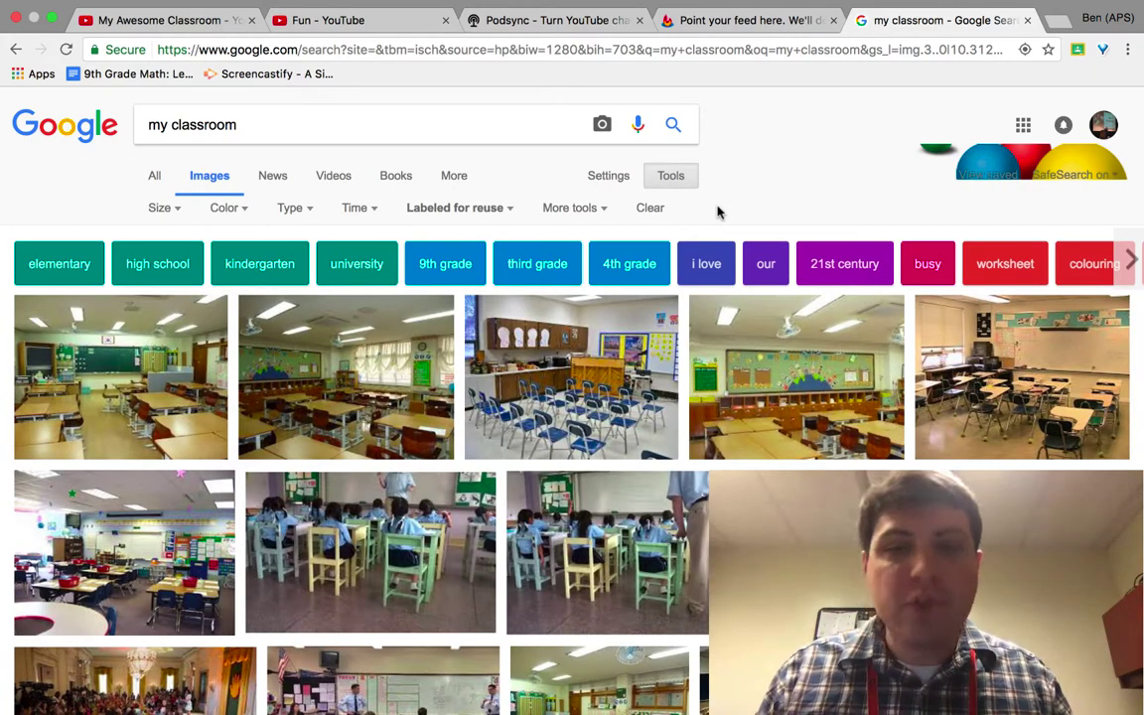
# Open the photo of the classroom with blue chairs at full size and enter its address as the podcast image location.
pyautogui.click(574, 382)
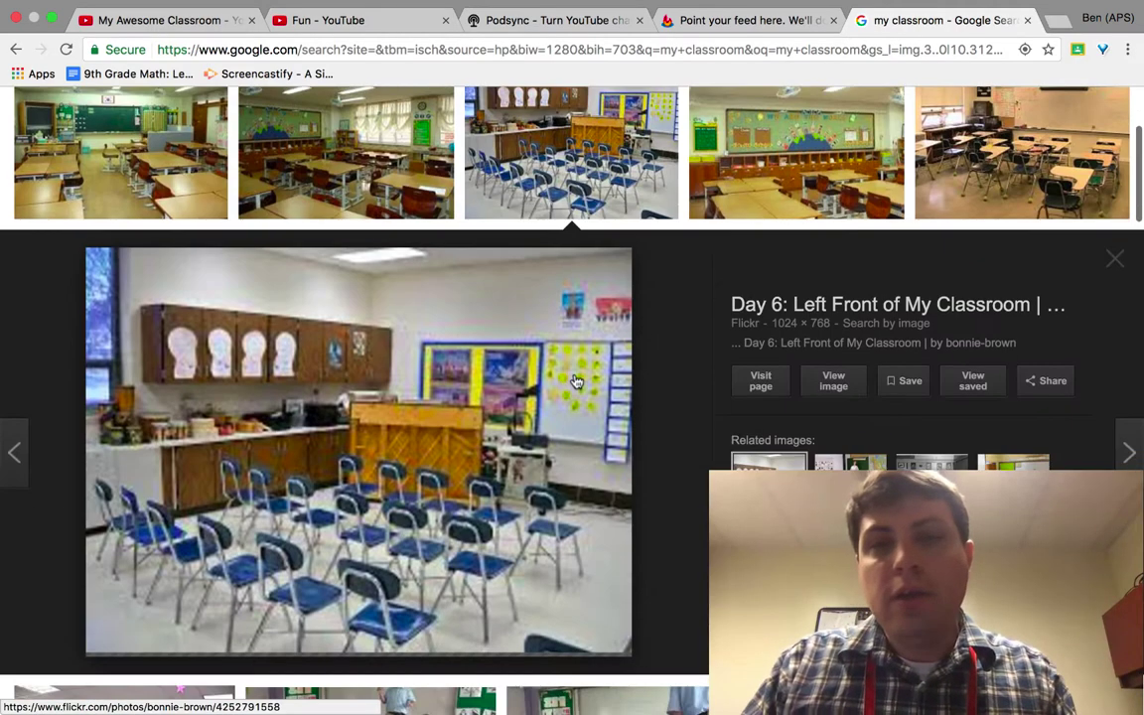
pyautogui.click(834, 383)
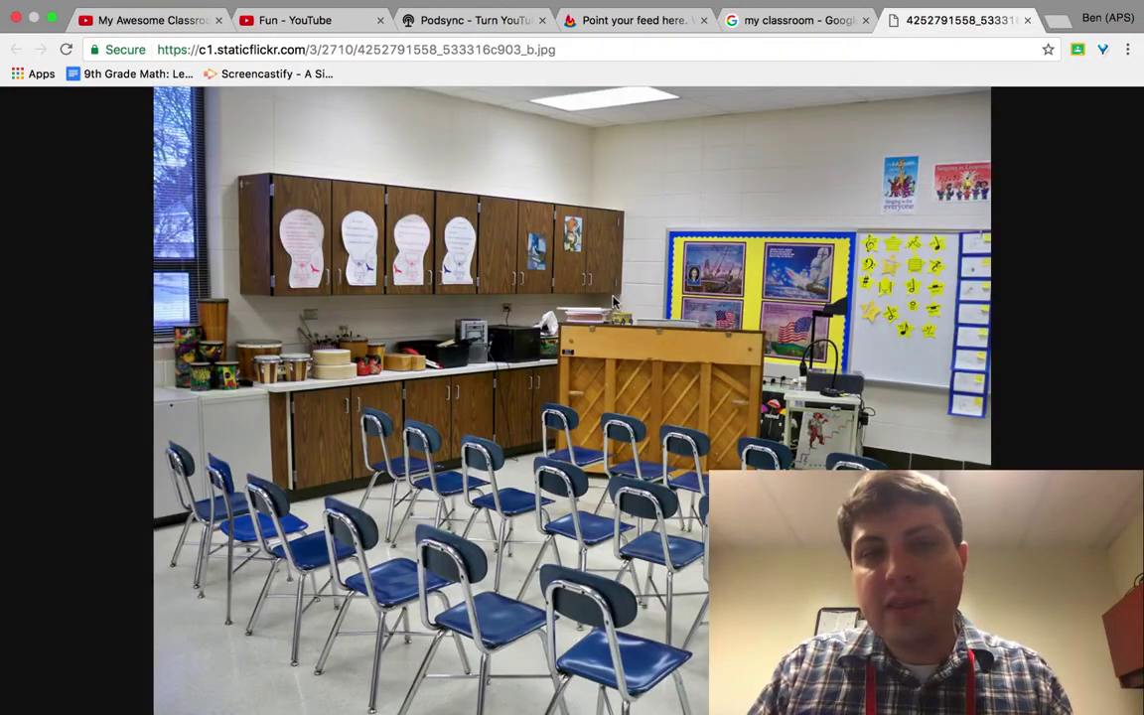
pyautogui.click(541, 57)
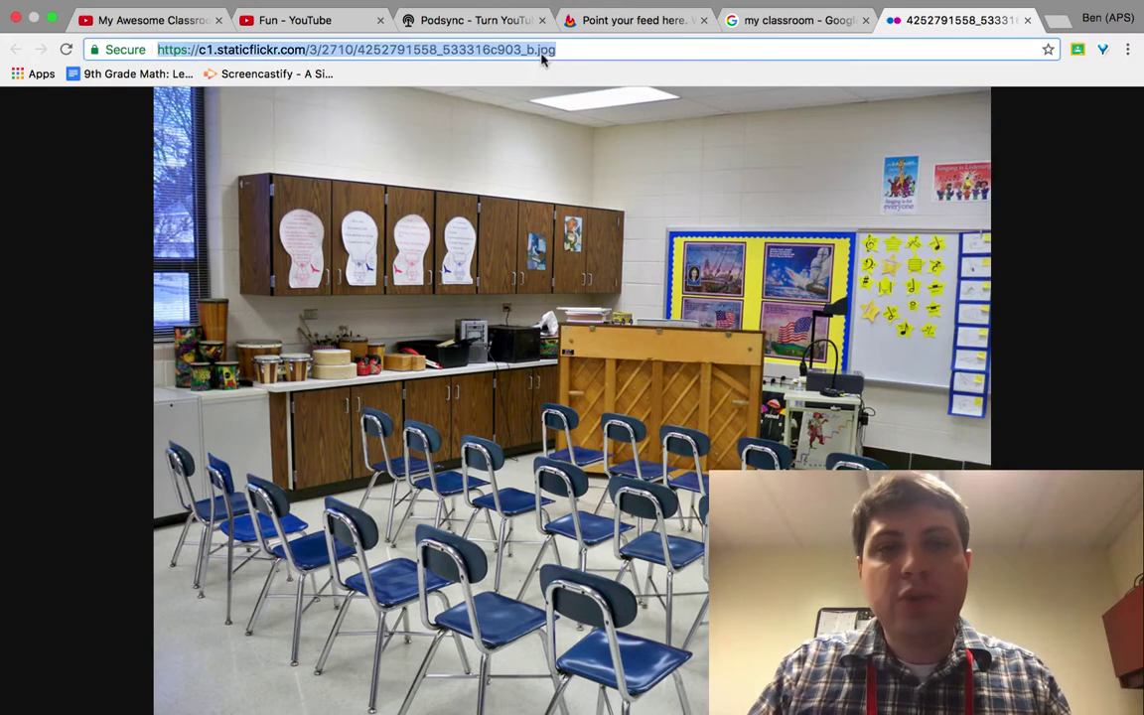
pyautogui.click(660, 20)
pyautogui.hotkey('ctrl', 'v')
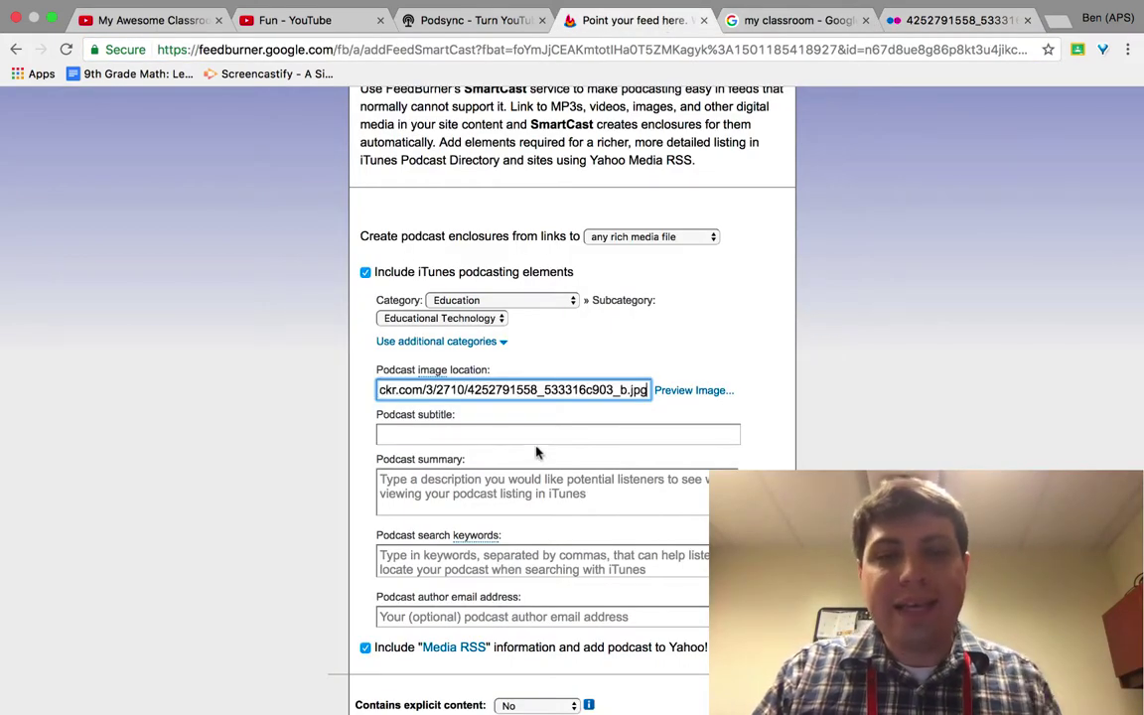
# Preview the podcast image, close the preview and submit the podcast setup.
pyautogui.click(693, 390)
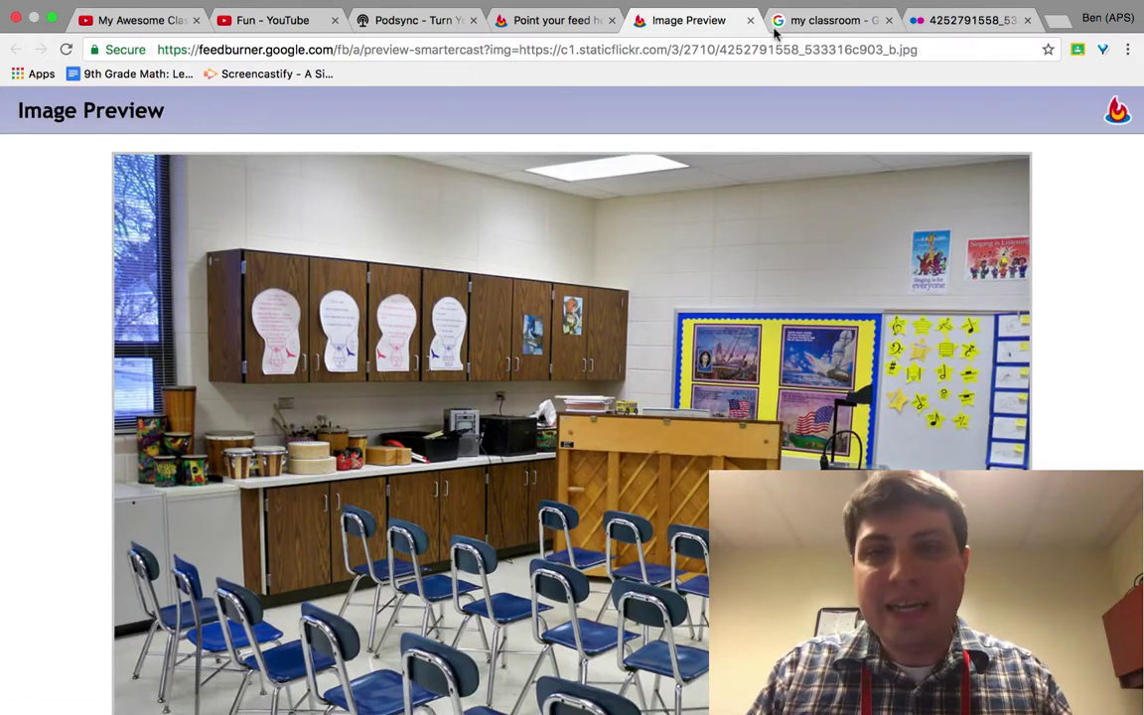
pyautogui.press('super+w')
pyautogui.click(668, 434)
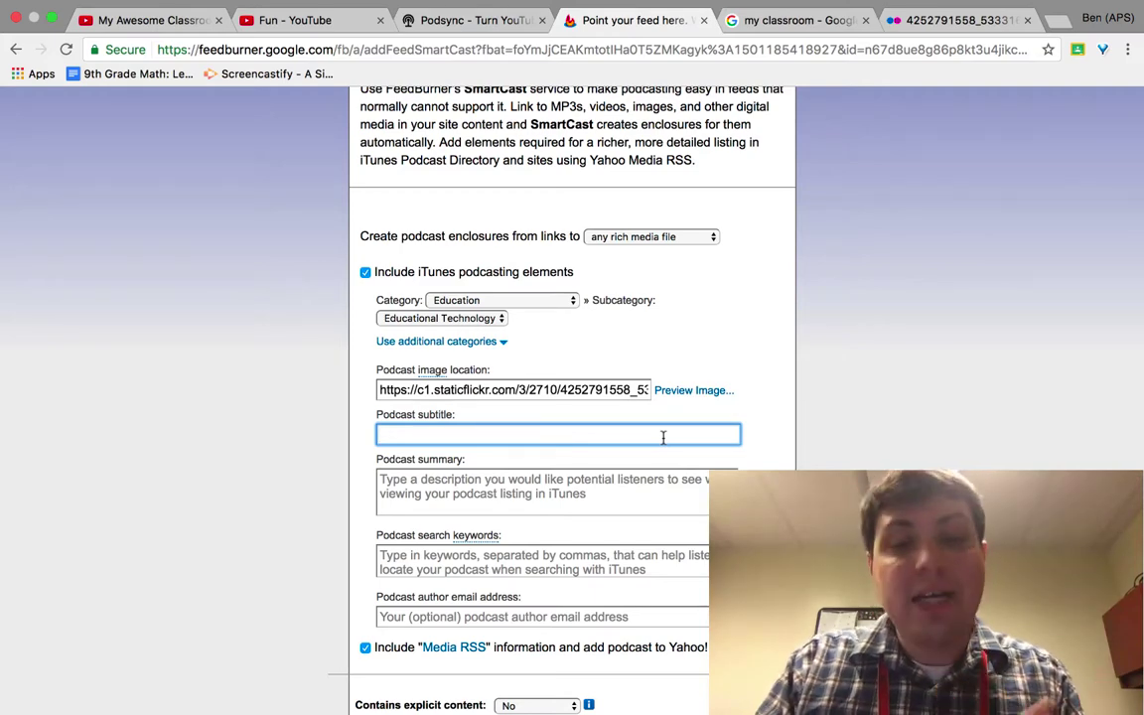
pyautogui.press('Return')
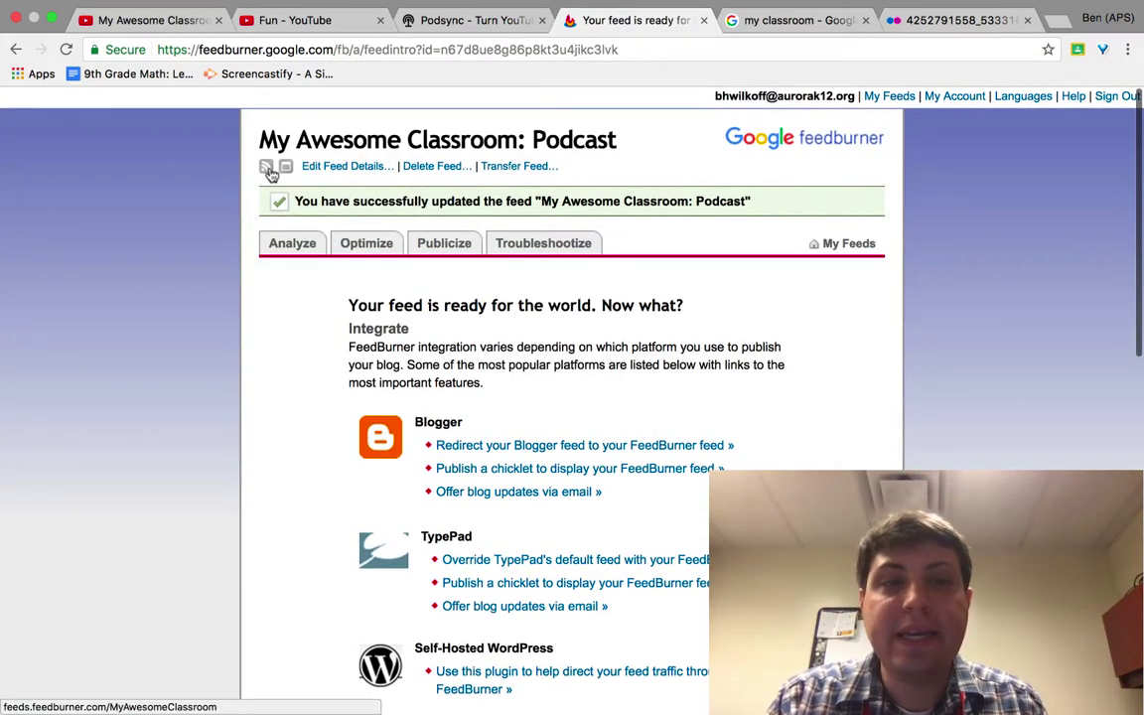
# Open the feed's public page, play the "Fun" episode and return to the feed page.
pyautogui.click(268, 169)
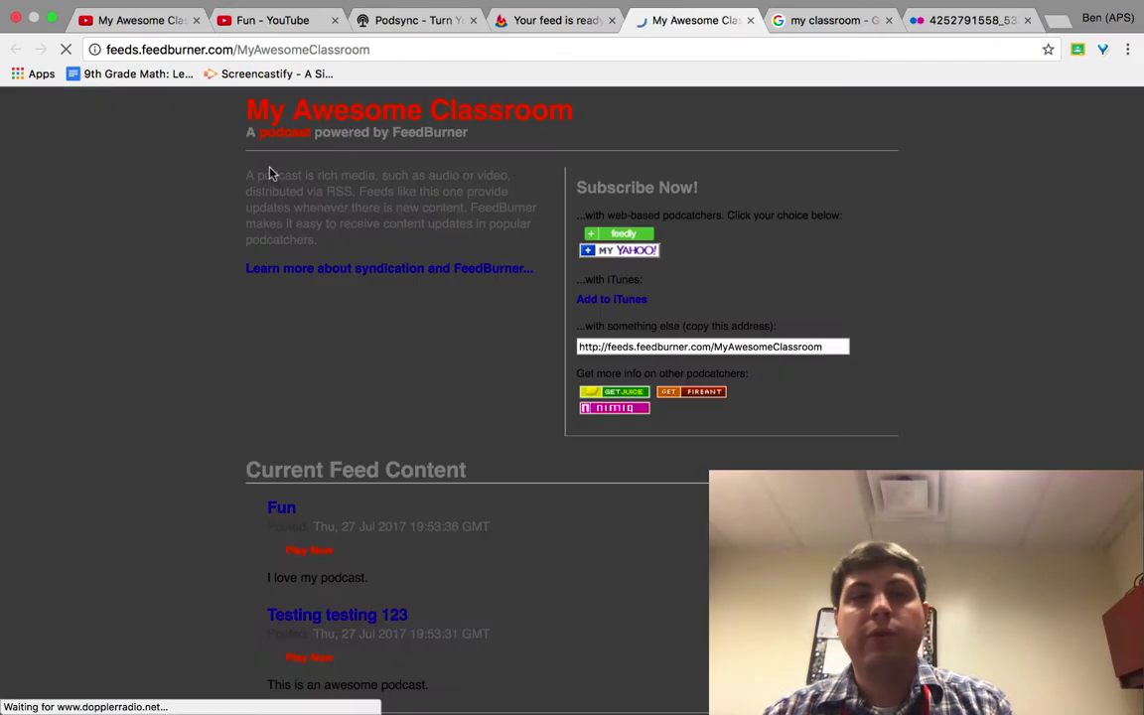
pyautogui.scroll(-2, 273, 391)
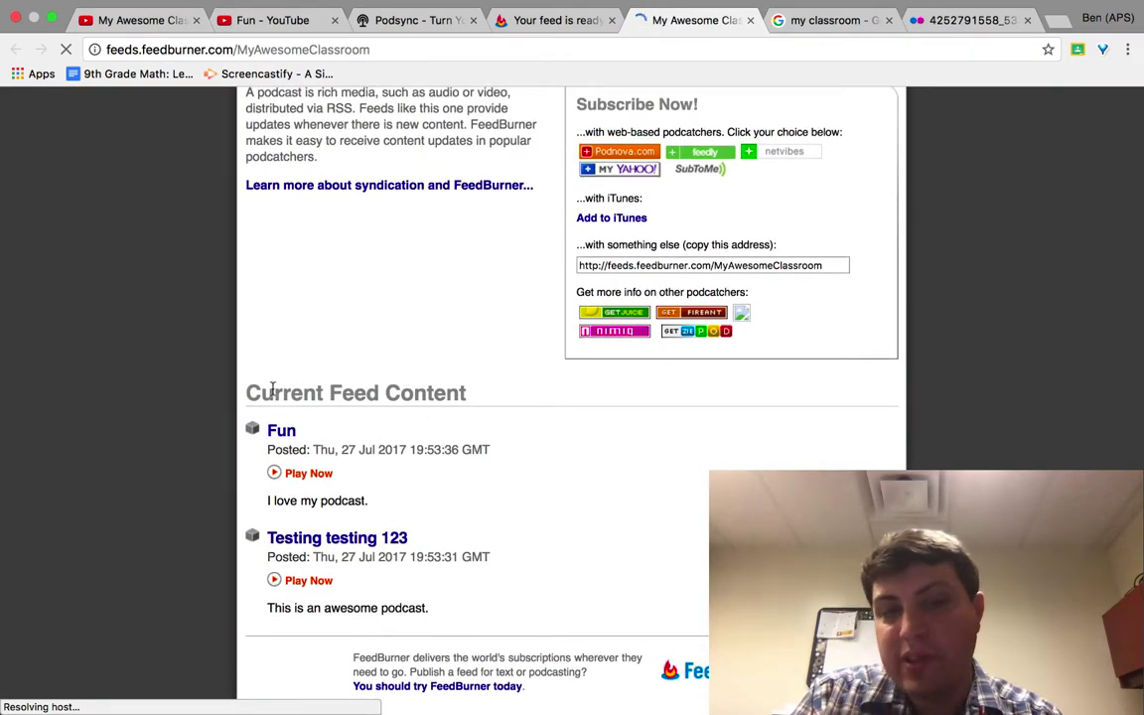
pyautogui.click(288, 475)
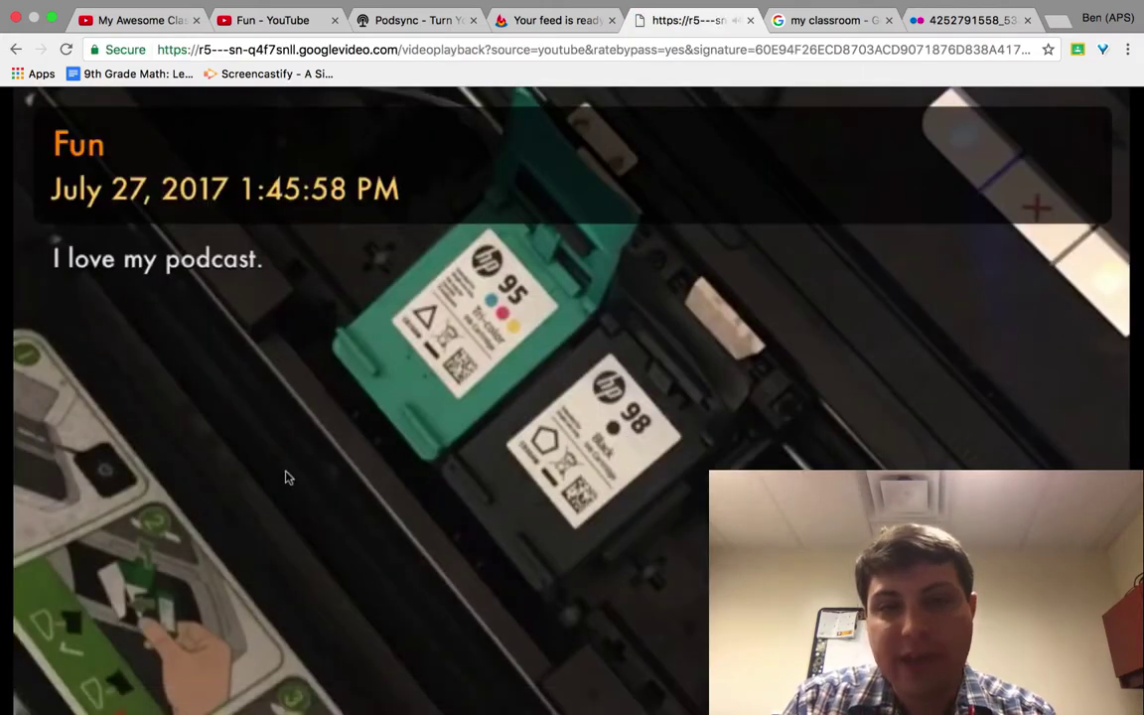
pyautogui.moveTo(281, 421)
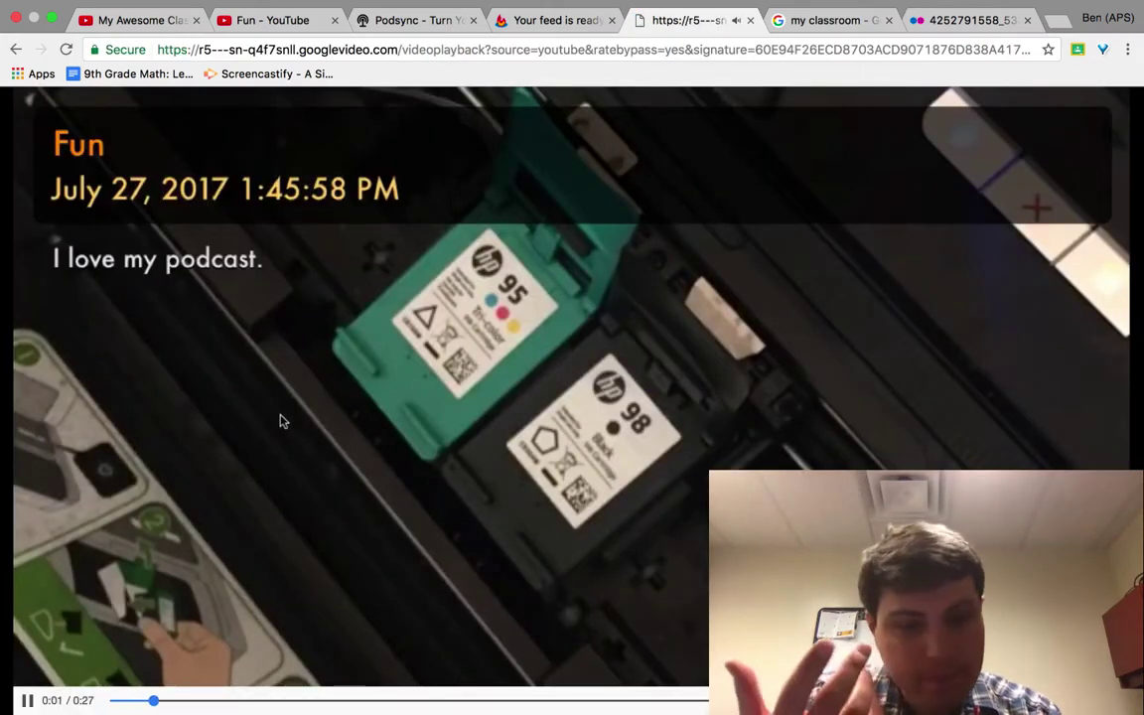
pyautogui.hscroll(-5, 281, 421)
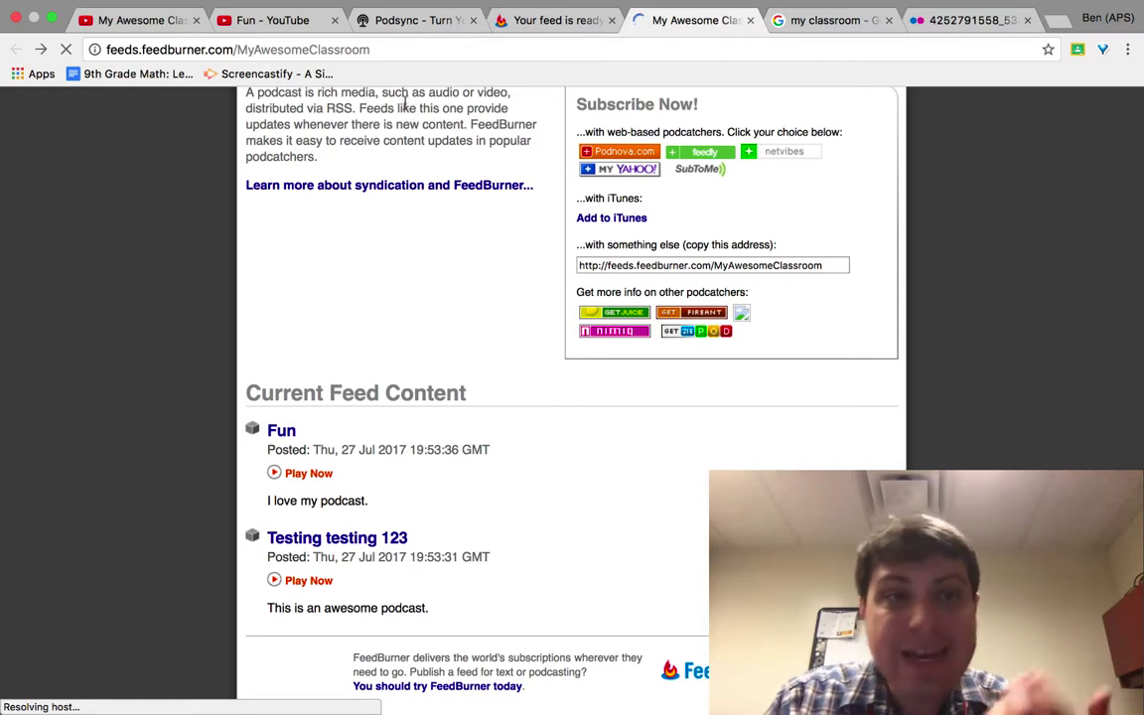
# Copy the public feed page's address and open podcastsconnect.apple.com in a new tab.
pyautogui.click(415, 49)
pyautogui.press('super+c')
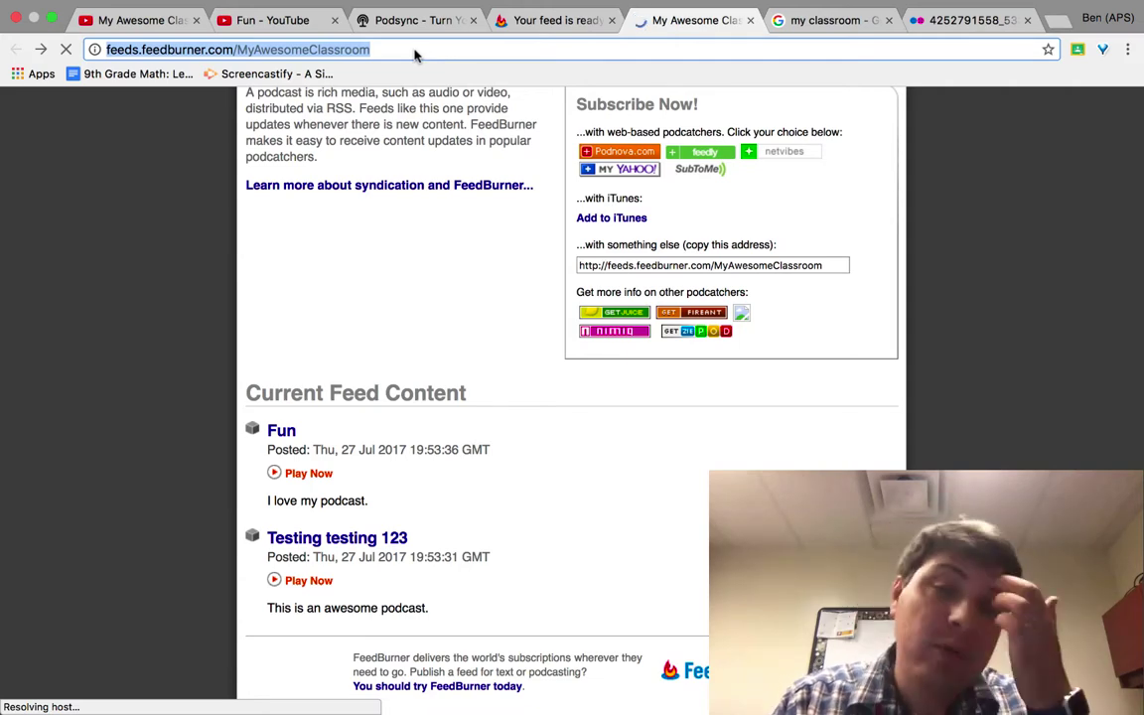
pyautogui.press('super+t')
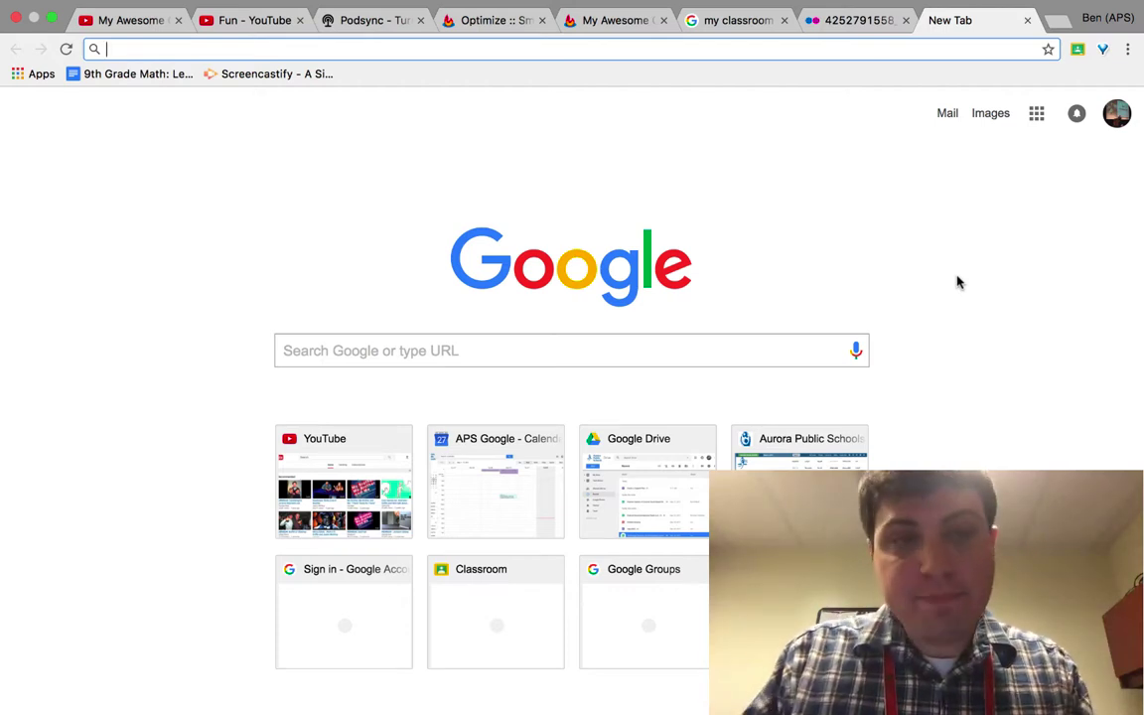
pyautogui.write('podcasts')
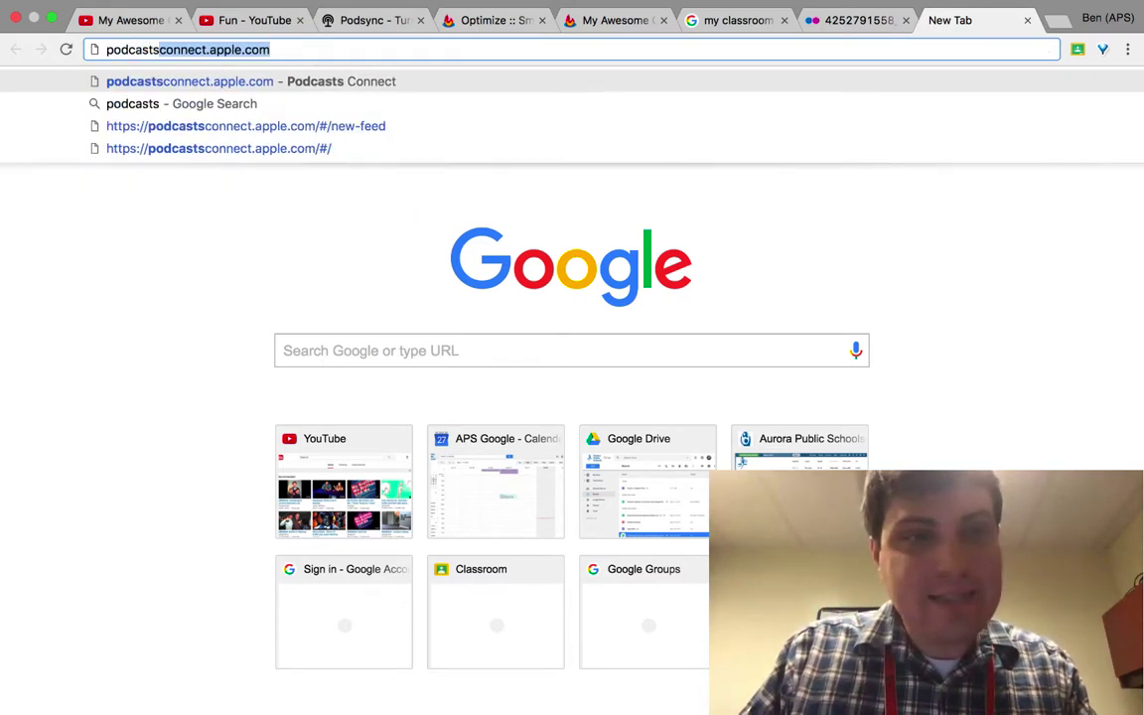
pyautogui.write('conn')
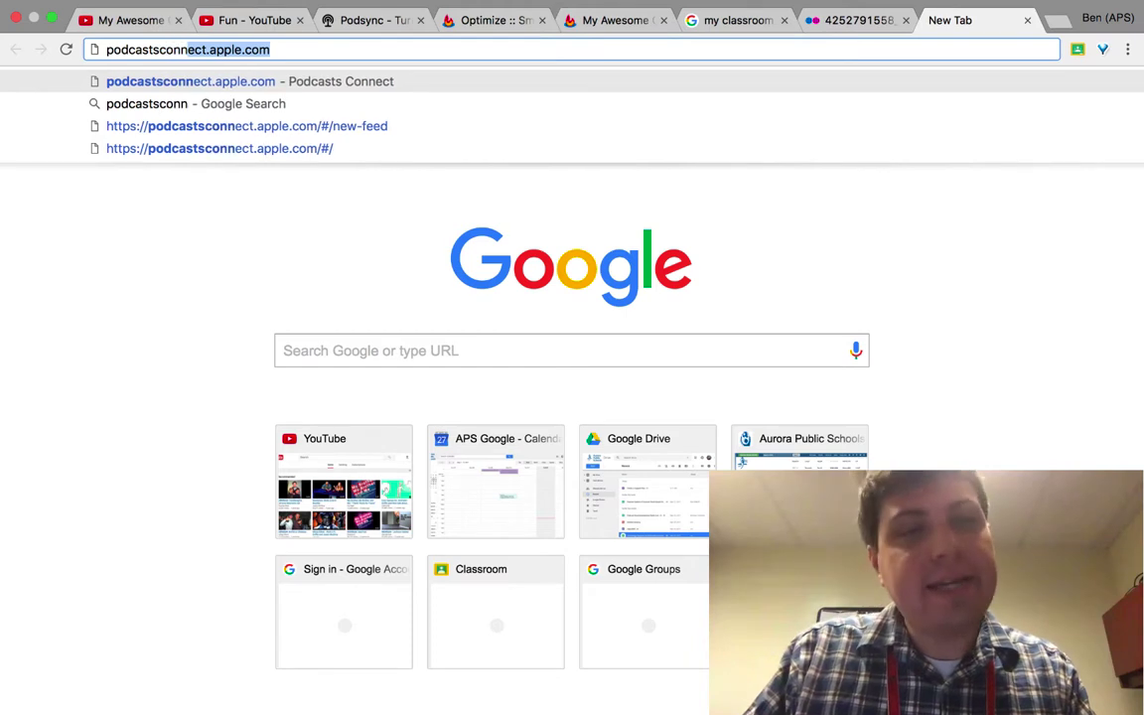
pyautogui.write('ect.apple.c')
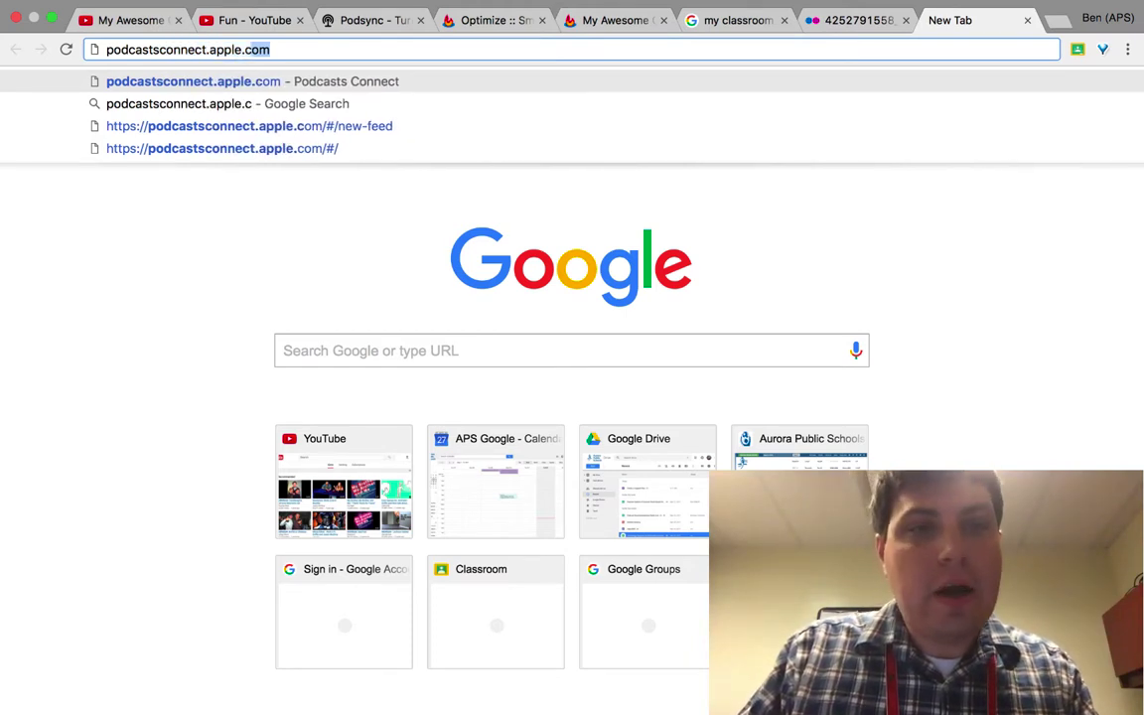
pyautogui.press('Return')
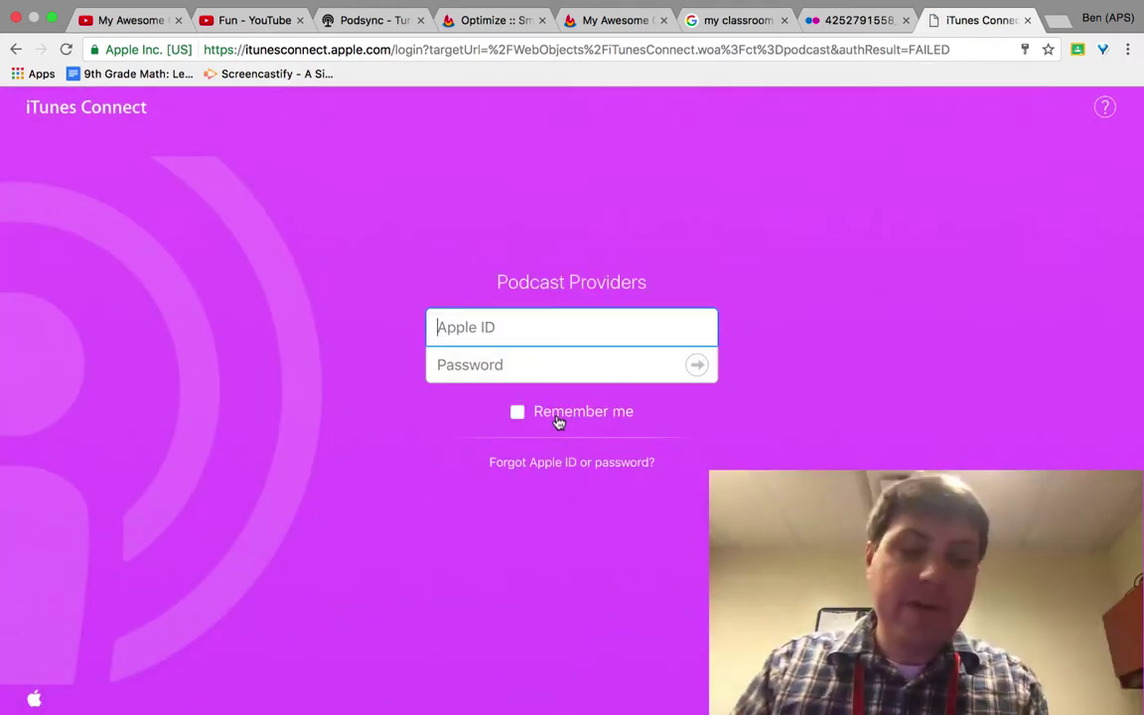
# Sign in to iTunes Connect with the saved Apple ID and password, and decline saving the password to Dashlane.
pyautogui.write('b')
pyautogui.press('Down')
pyautogui.press('Return')
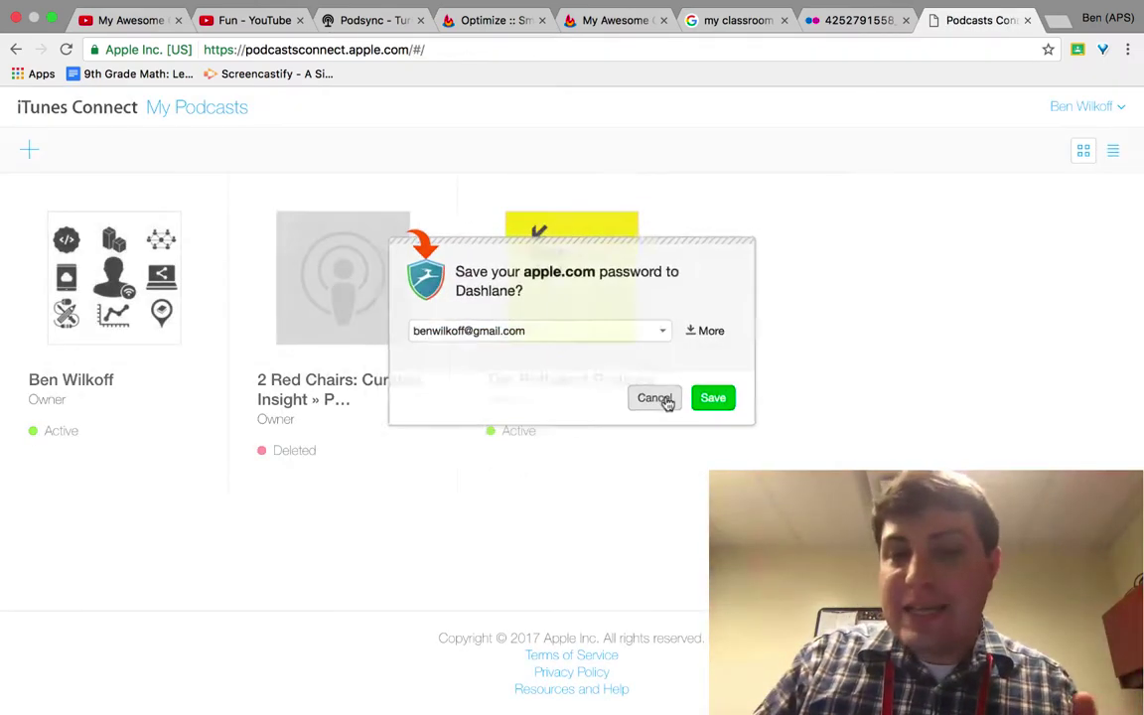
pyautogui.click(667, 403)
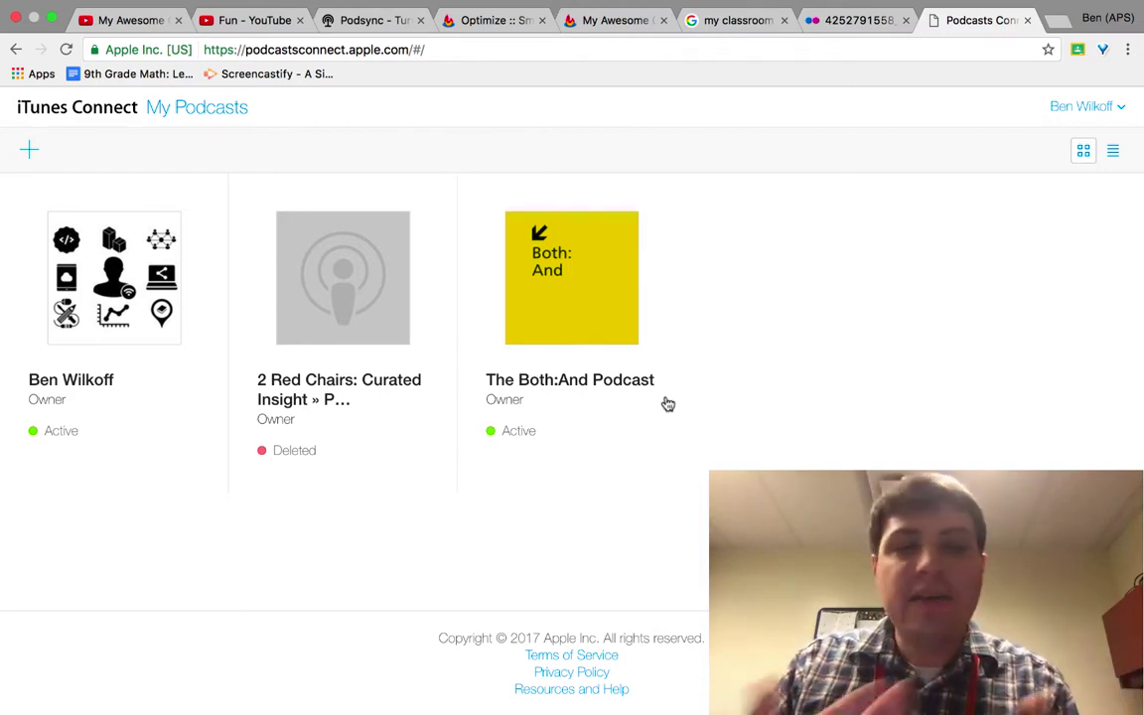
pyautogui.click(32, 158)
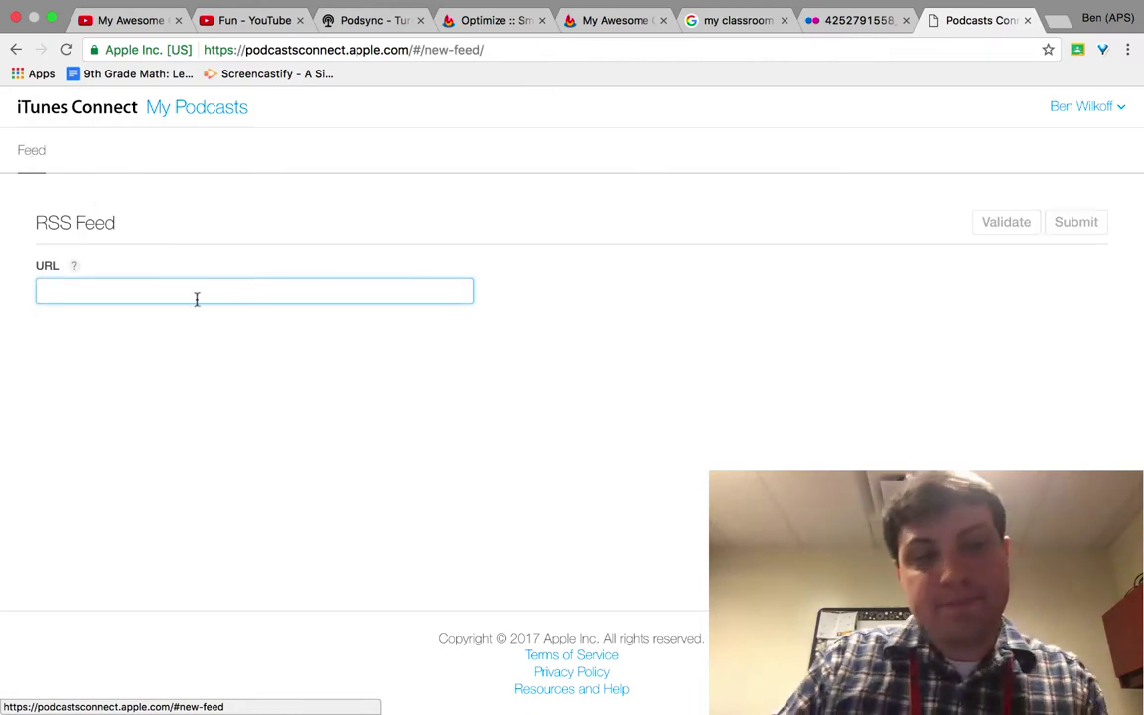
pyautogui.write('h')
pyautogui.press('BackSpace')
pyautogui.press('super+v')
pyautogui.press('super+a')
pyautogui.press('BackSpace')
pyautogui.press('shift+super+v')
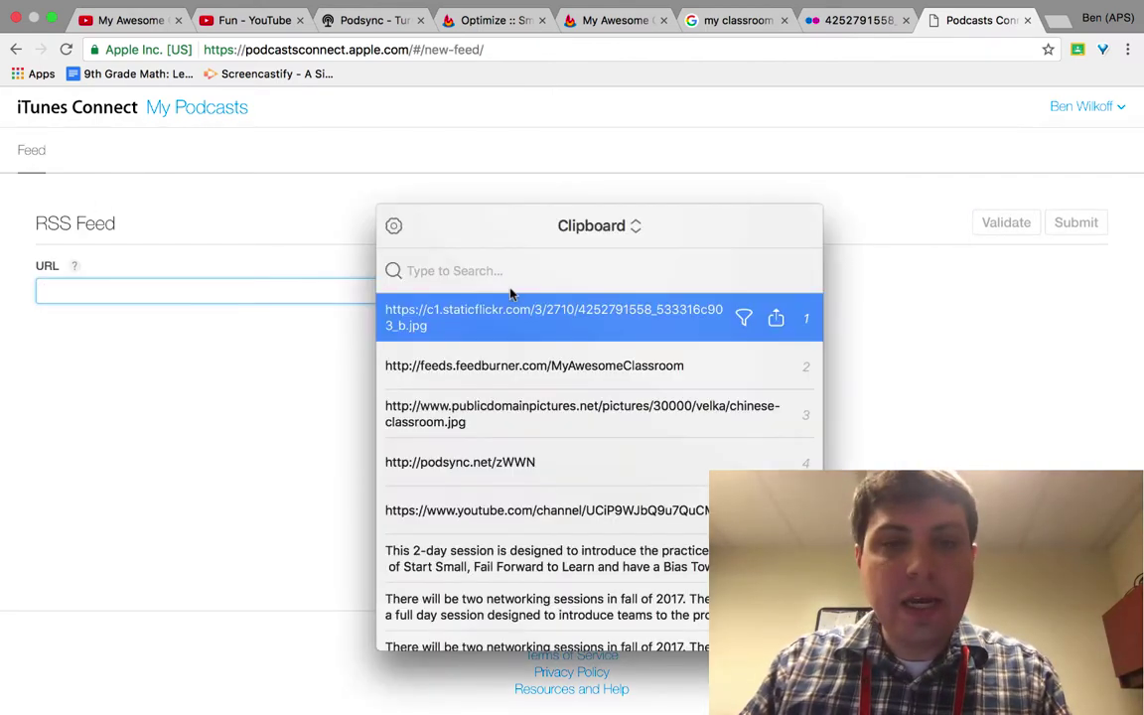
pyautogui.click(503, 370)
pyautogui.press('Return')
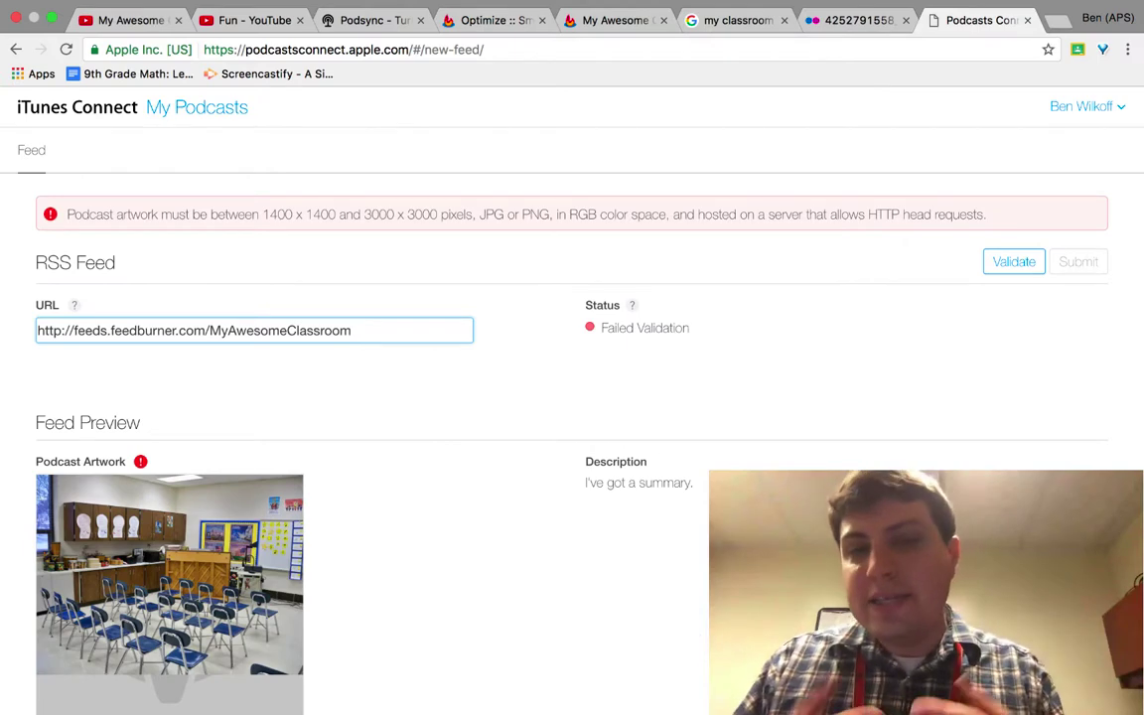
# From the large-size "my classroom" Google image results, open the 3000 × 2374 day school classroom photo at full size and copy its address.
pyautogui.scroll(-1, 514, 397)
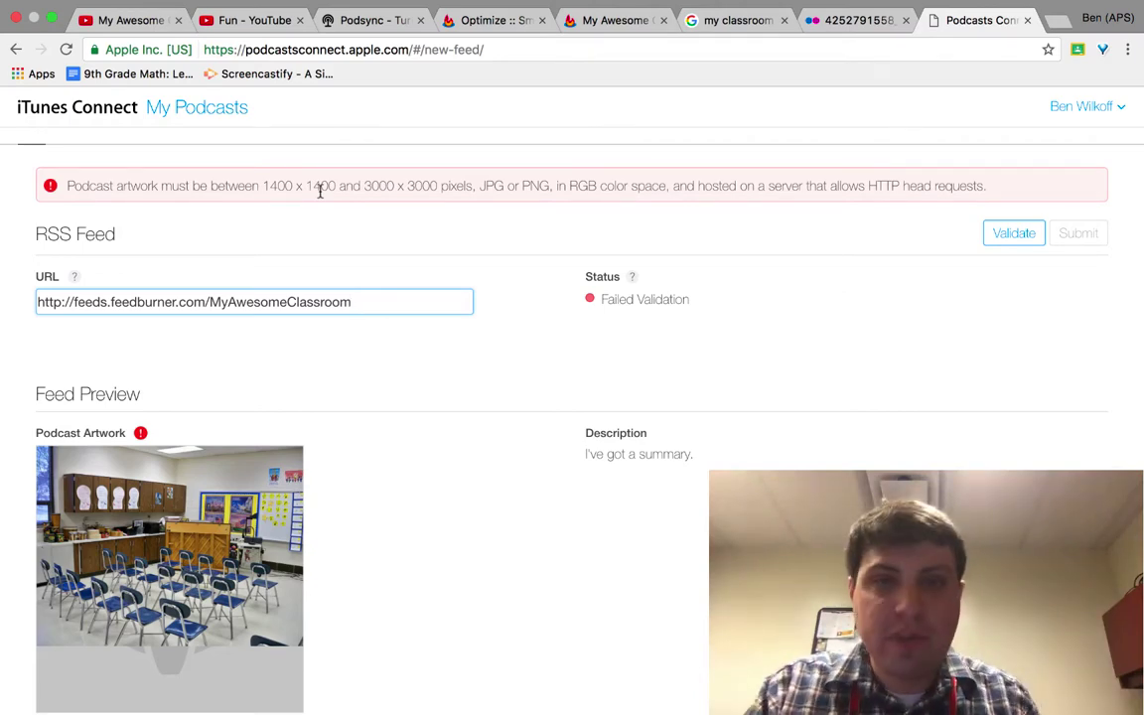
pyautogui.click(744, 28)
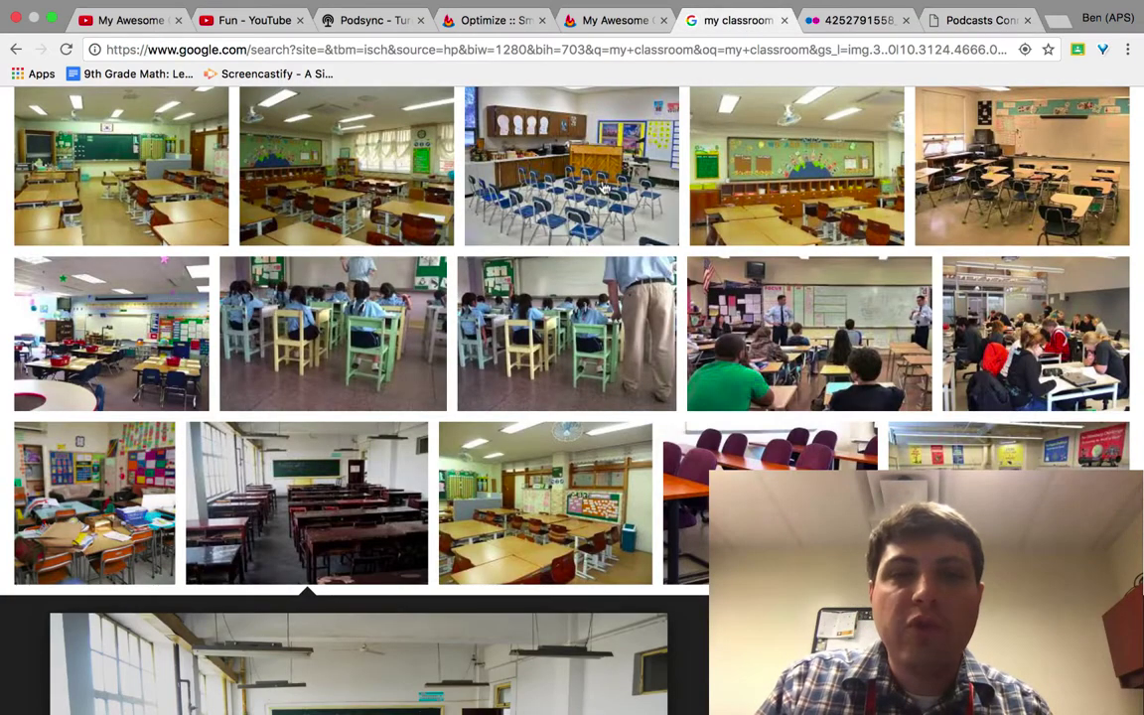
pyautogui.scroll(5, 702, 88)
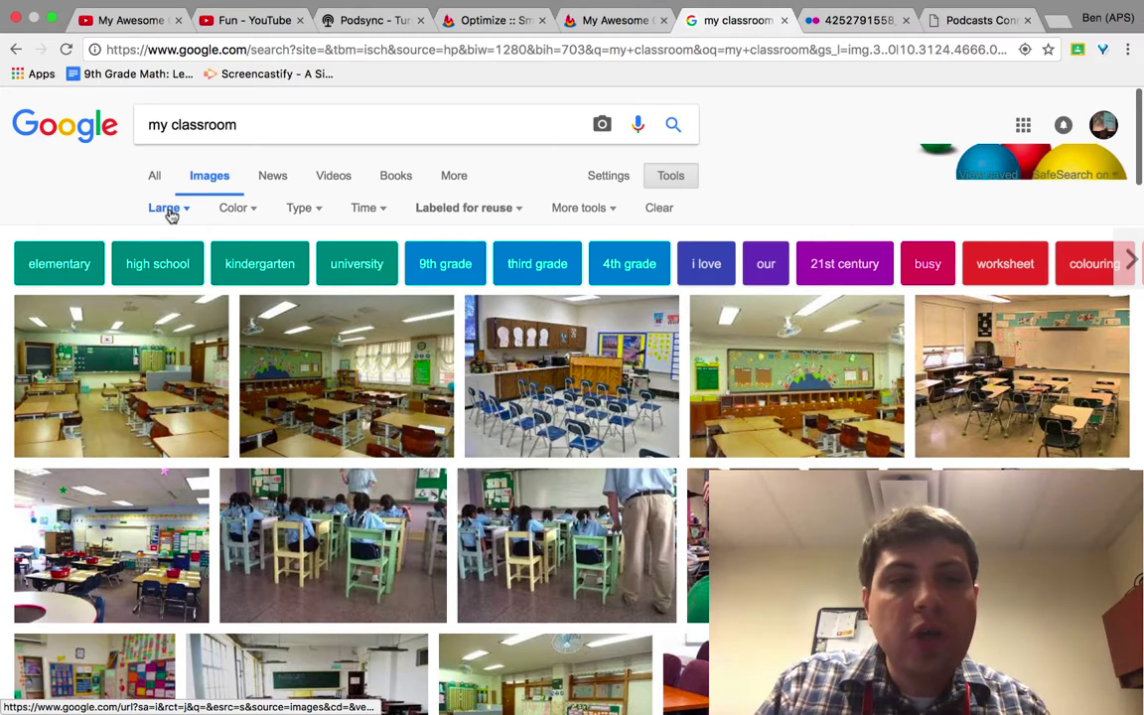
pyautogui.click(167, 210)
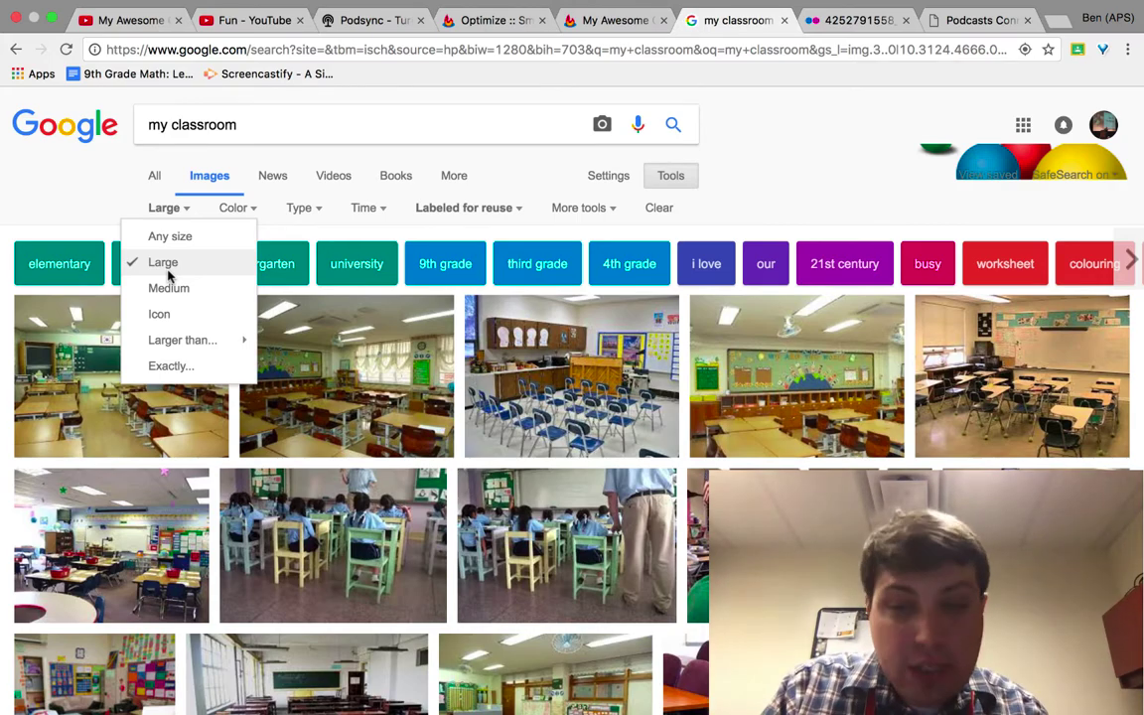
pyautogui.click(799, 191)
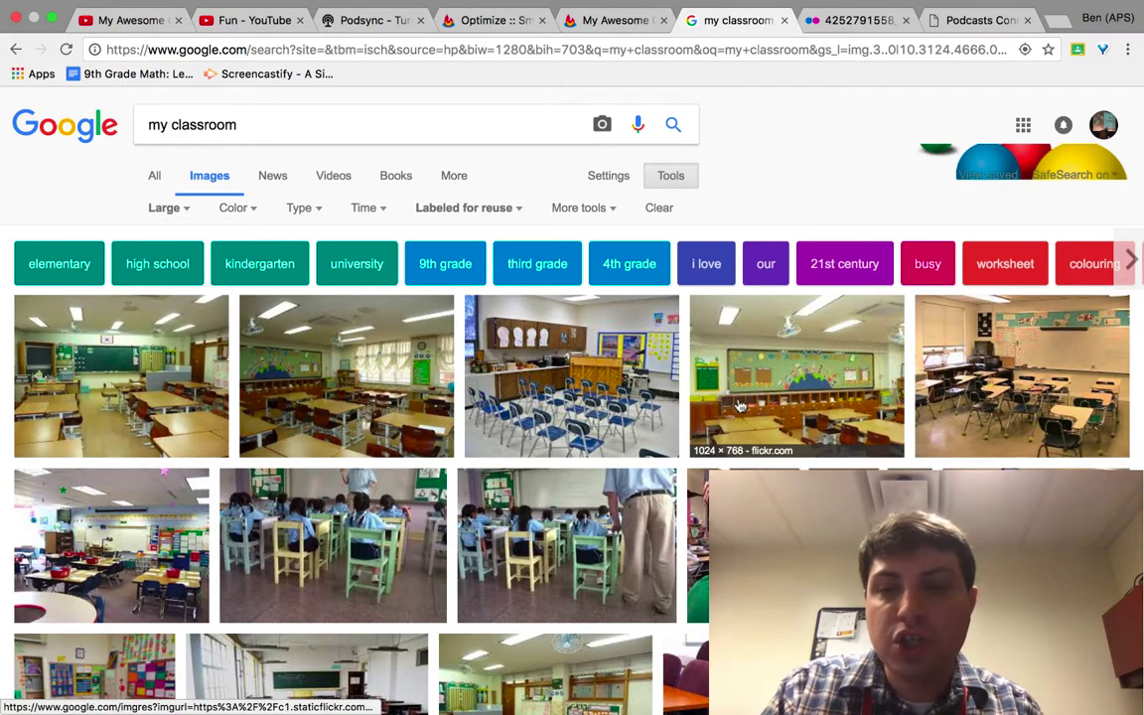
pyautogui.click(307, 675)
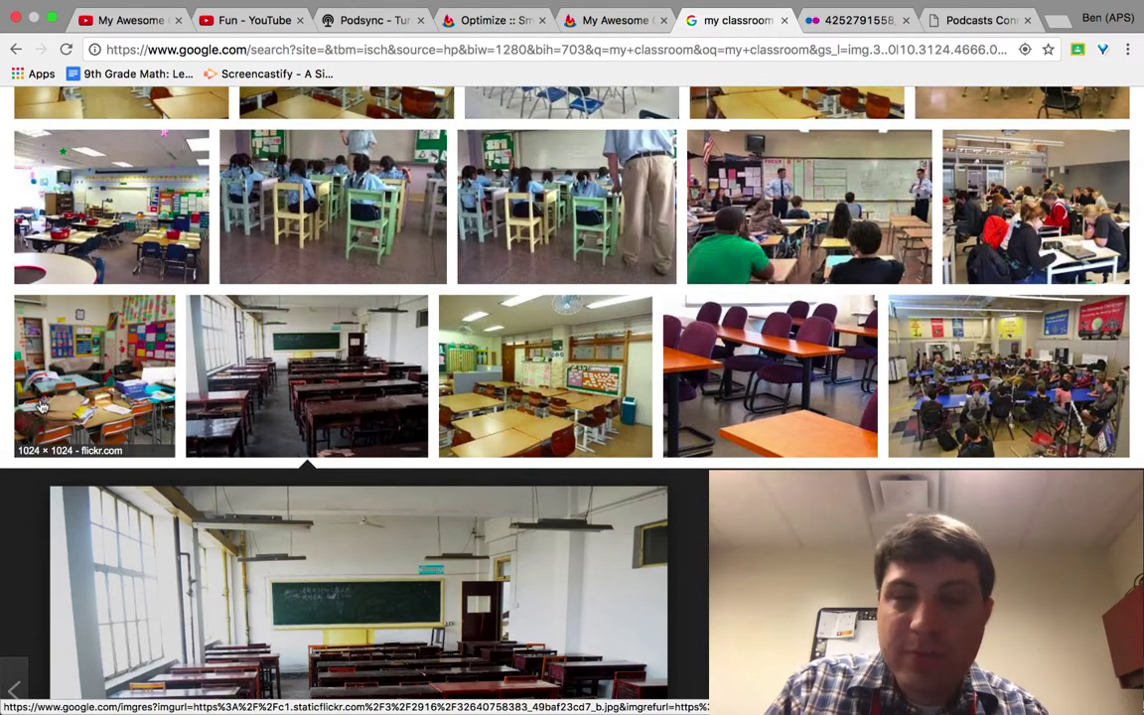
pyautogui.scroll(-5, 561, 330)
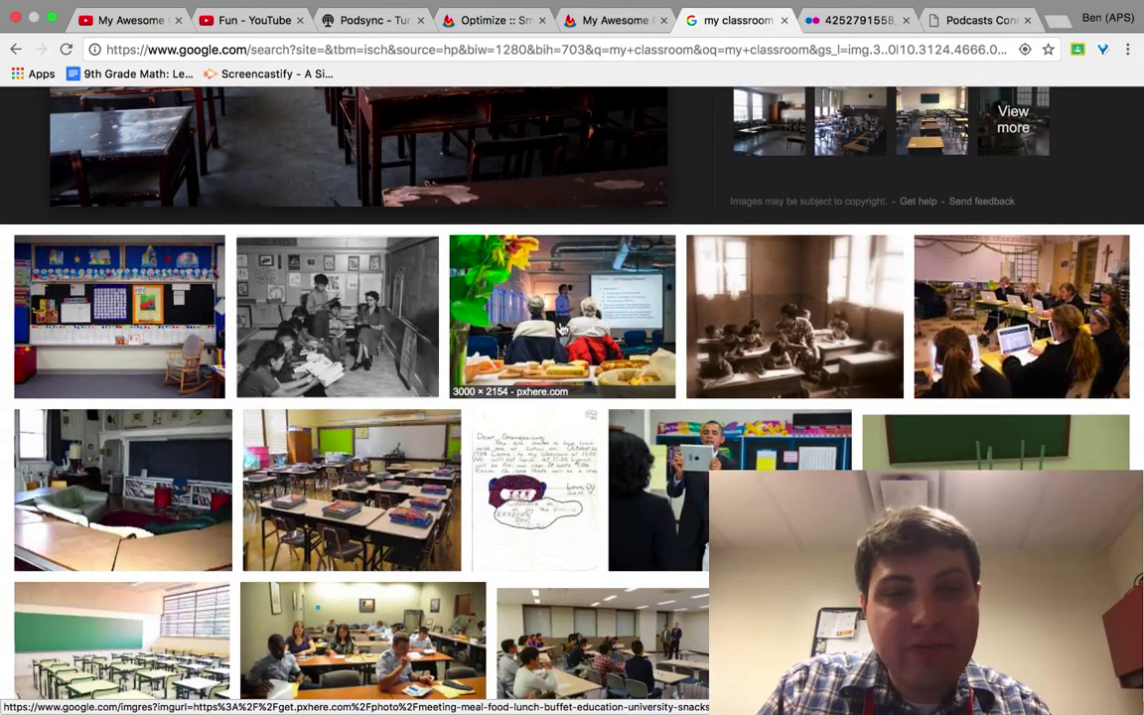
pyautogui.click(392, 335)
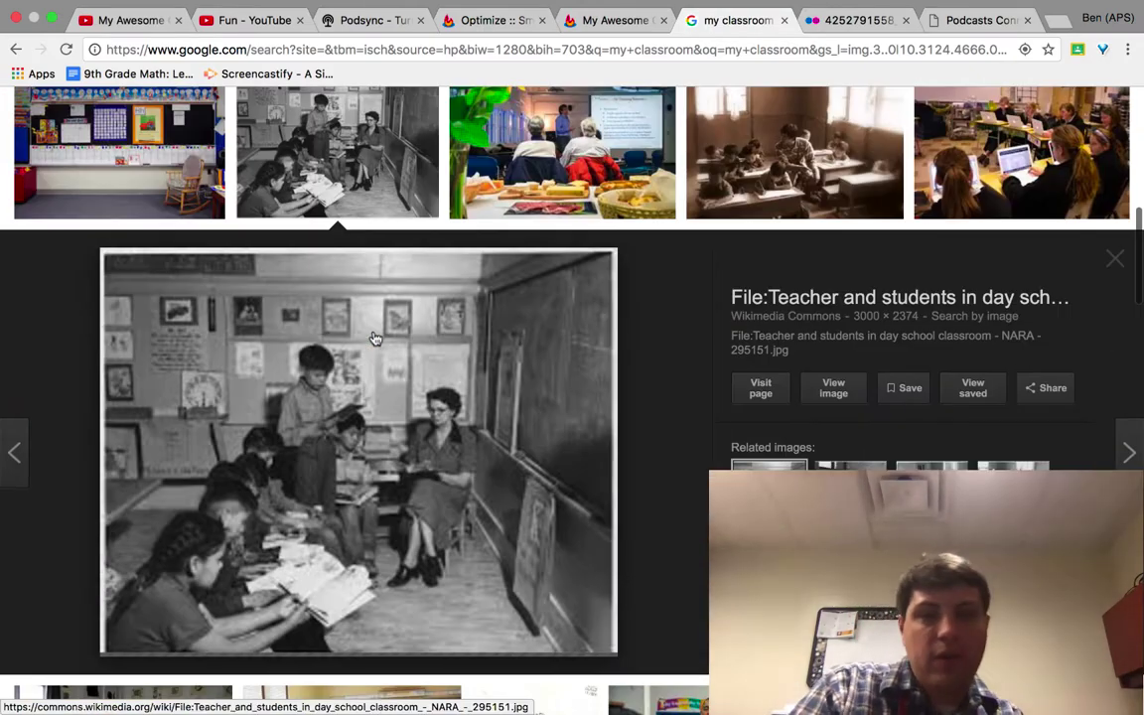
pyautogui.click(837, 397)
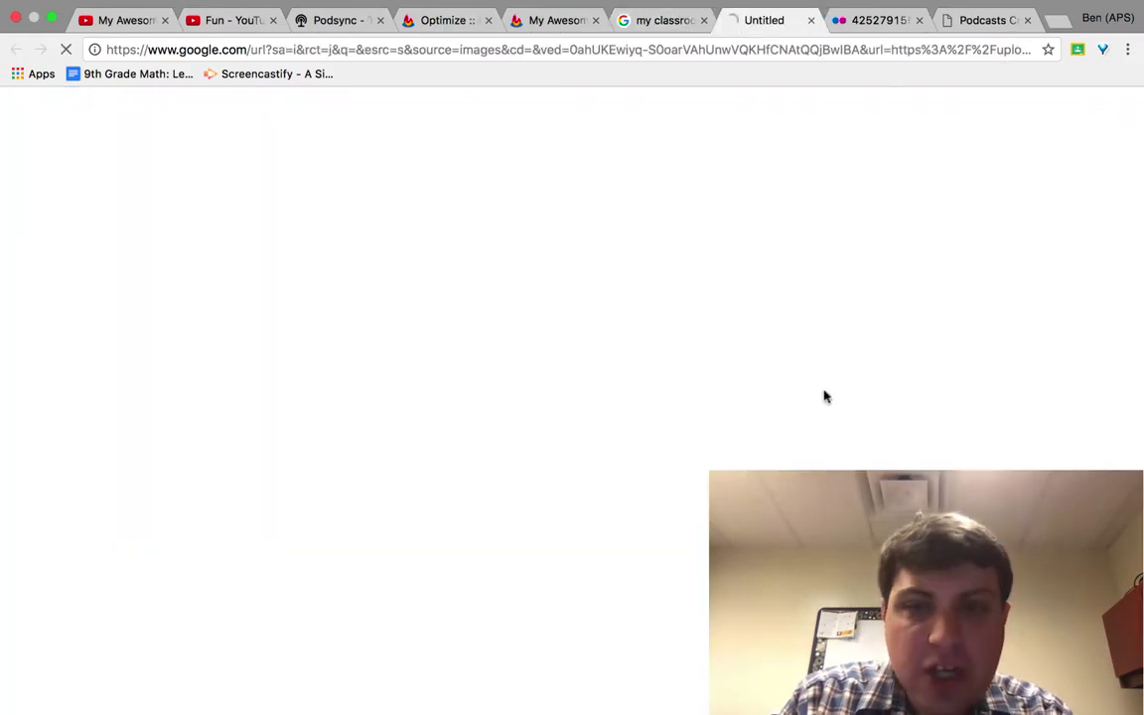
pyautogui.click(465, 46)
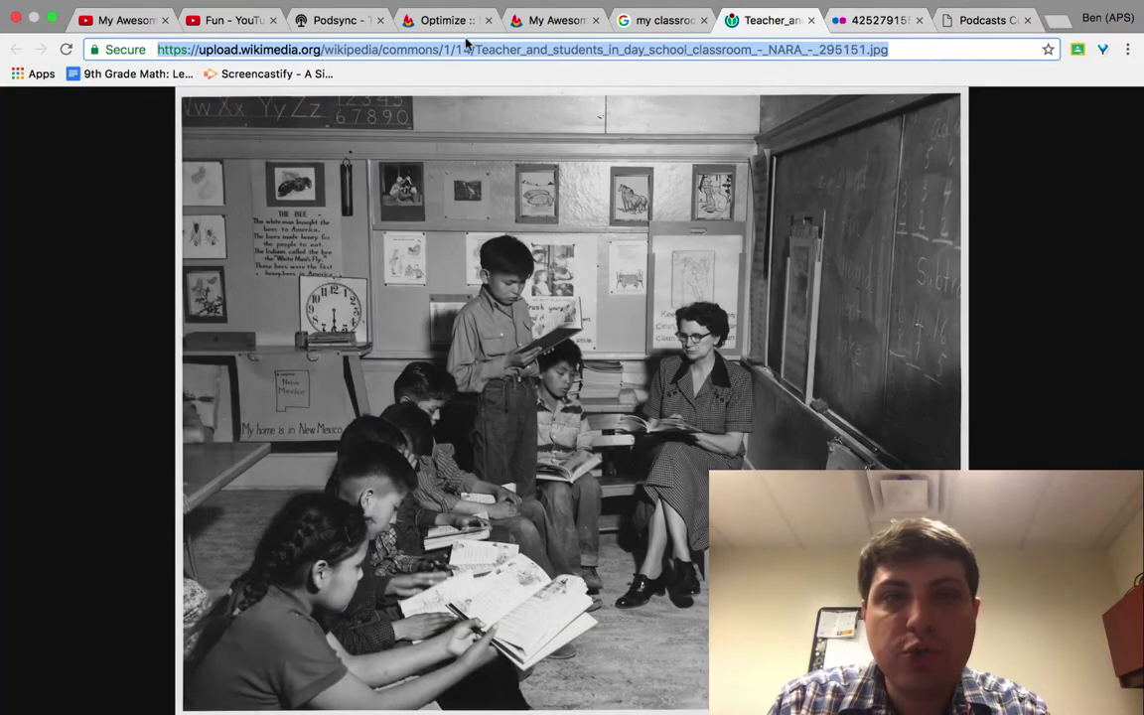
# Return to FeedBurner and open the SmartCast settings of the "My Awesome Classroom: Podcast" feed.
pyautogui.click(548, 20)
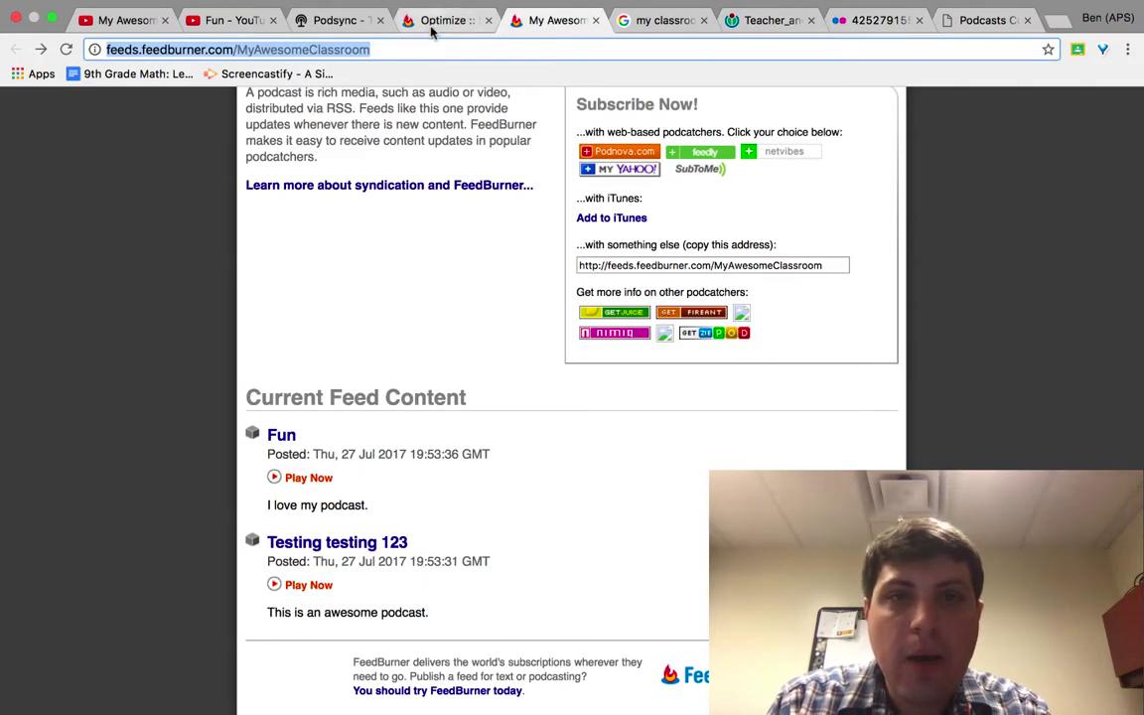
pyautogui.click(439, 20)
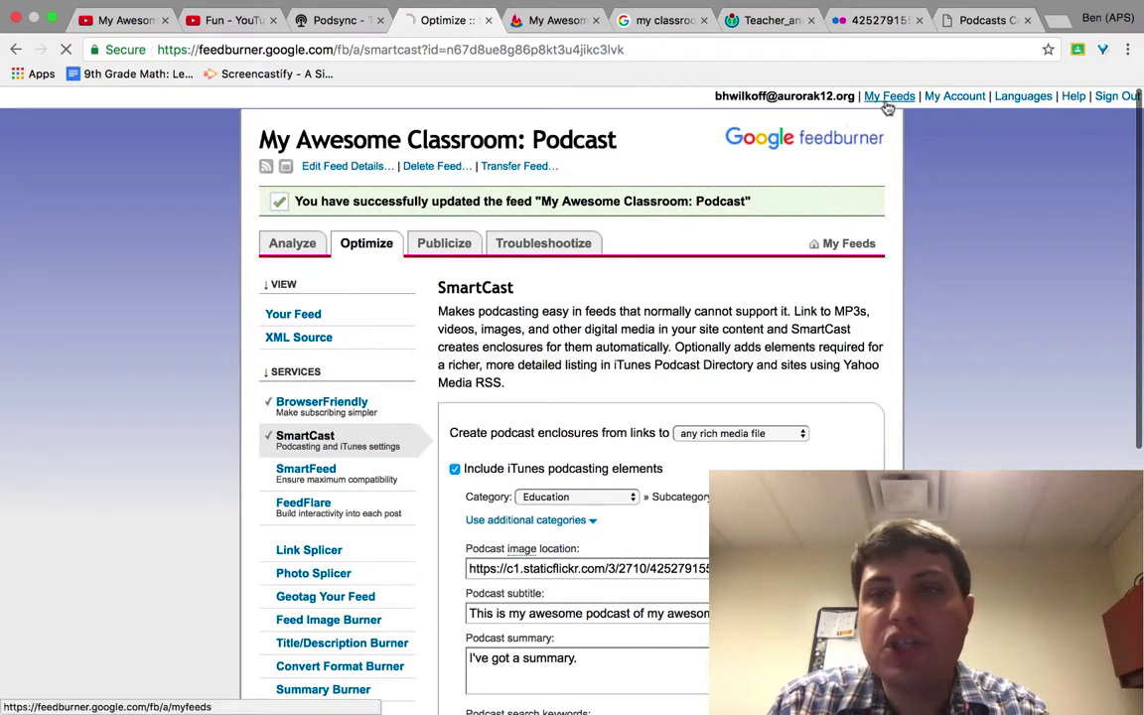
pyautogui.click(888, 95)
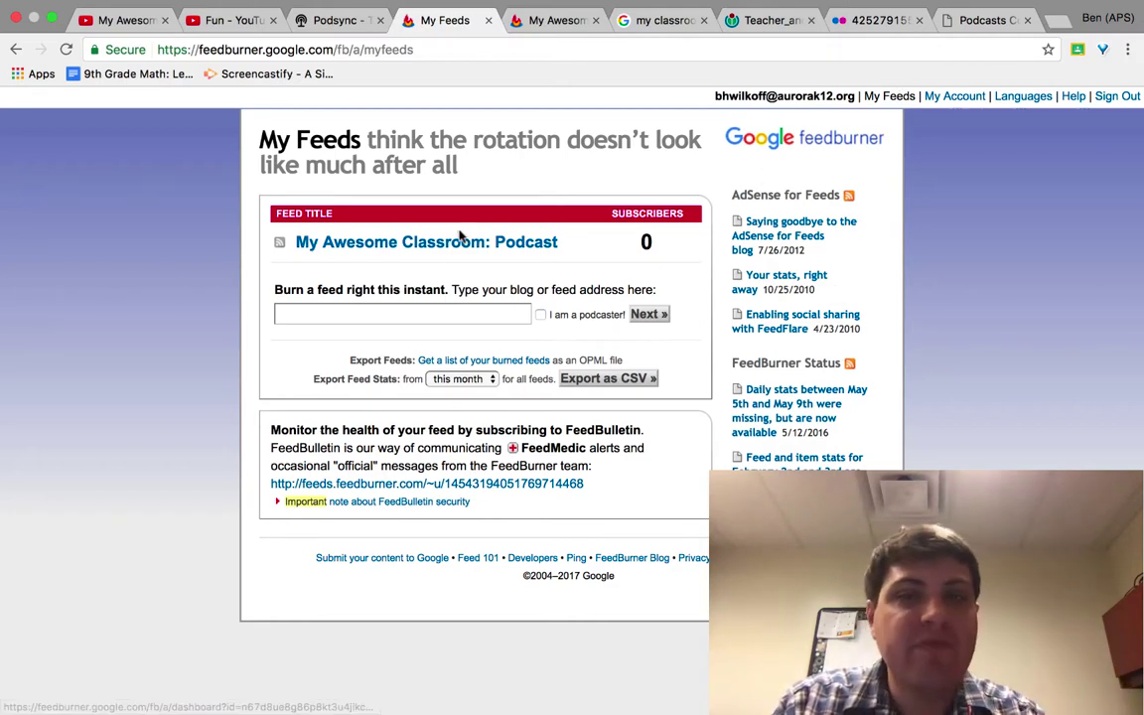
pyautogui.click(457, 244)
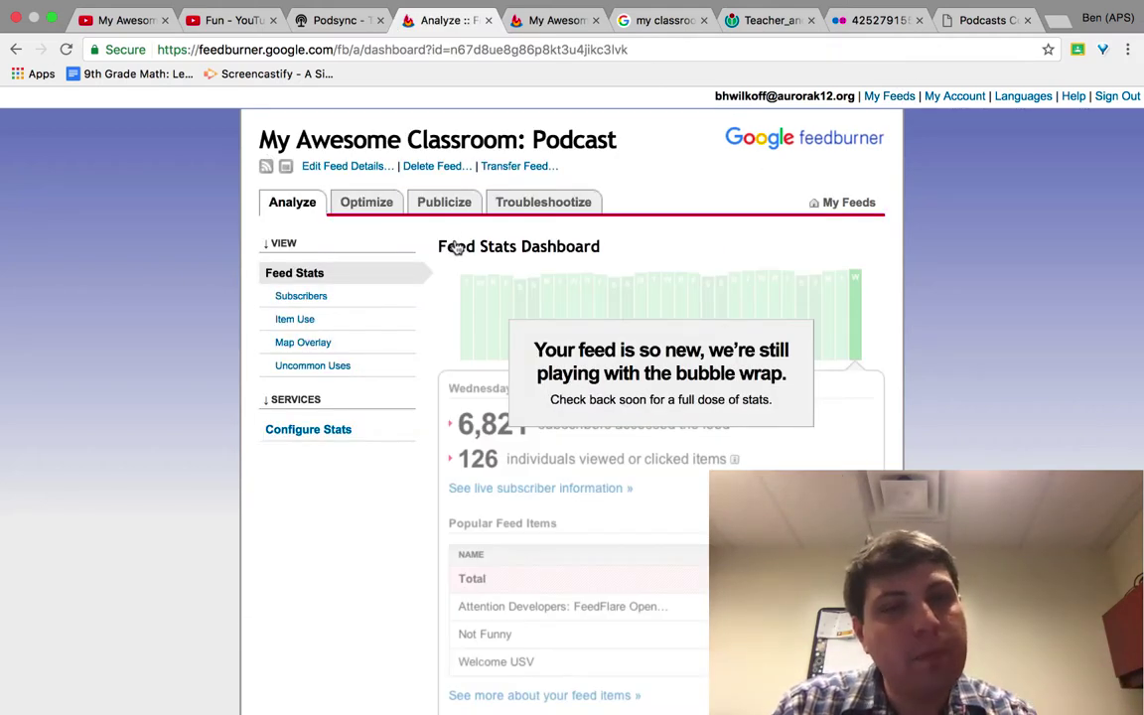
pyautogui.click(360, 215)
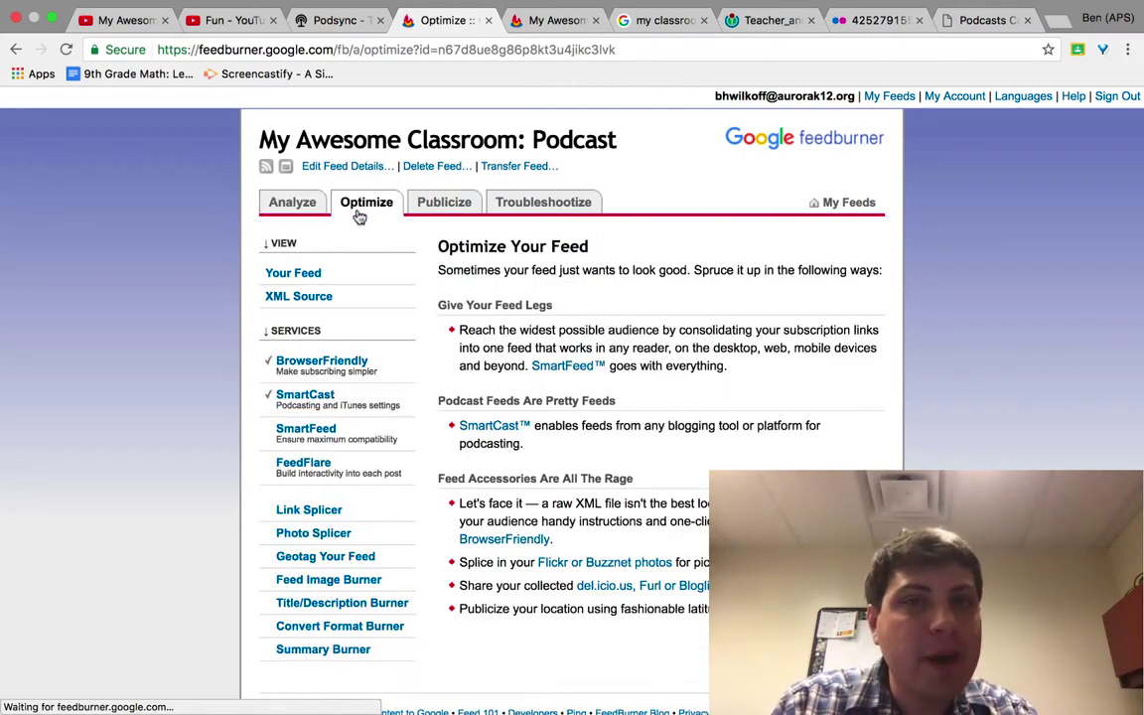
pyautogui.click(314, 406)
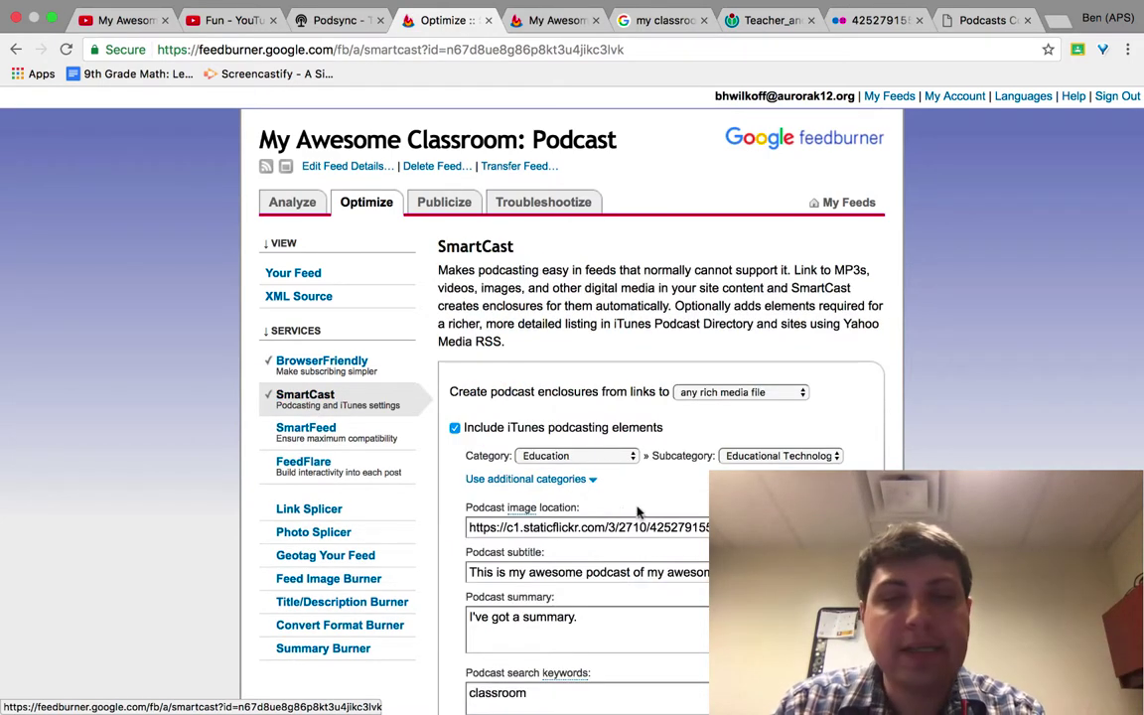
# Replace the podcast image location with the copied Wikimedia address of the day school classroom photo and save the SmartCast settings.
pyautogui.click(595, 527)
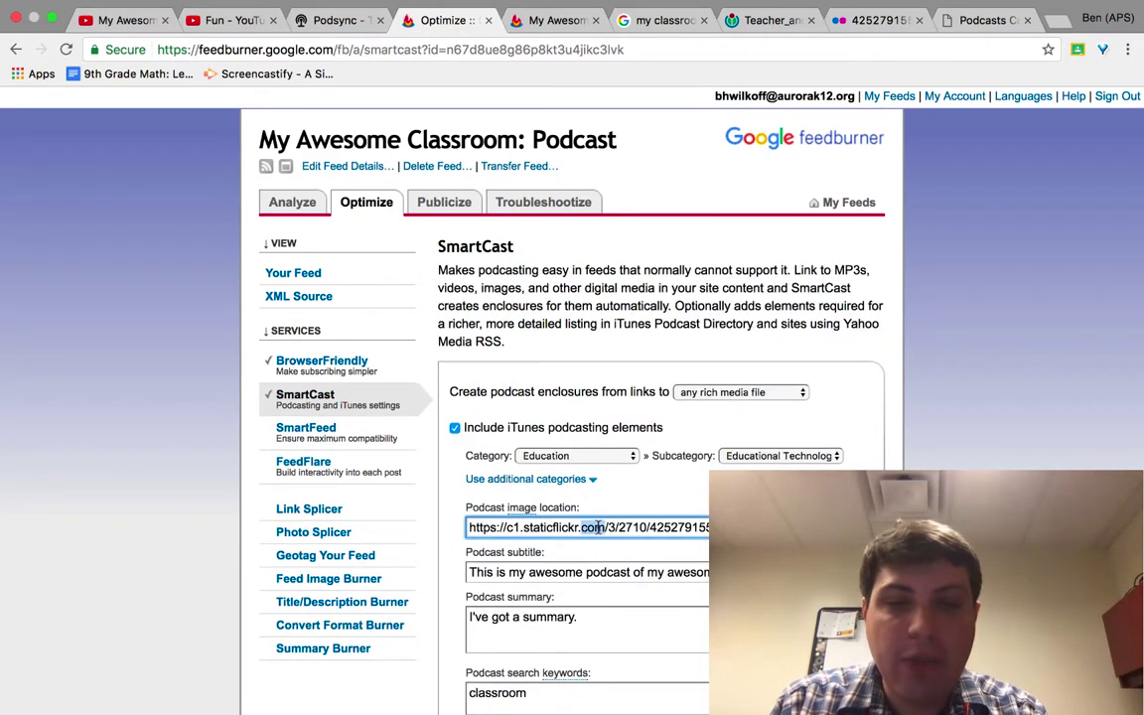
pyautogui.tripleClick(596, 527)
pyautogui.hotkey('ctrl', 'v')
pyautogui.scroll(-8, 596, 496)
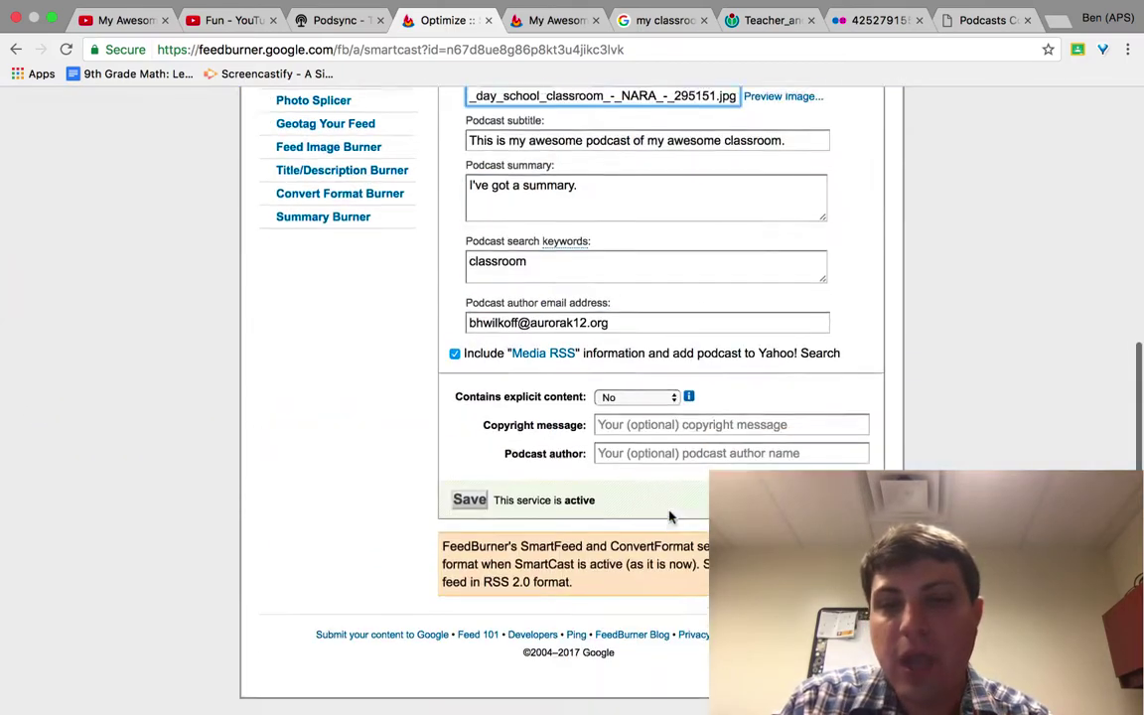
pyautogui.click(468, 515)
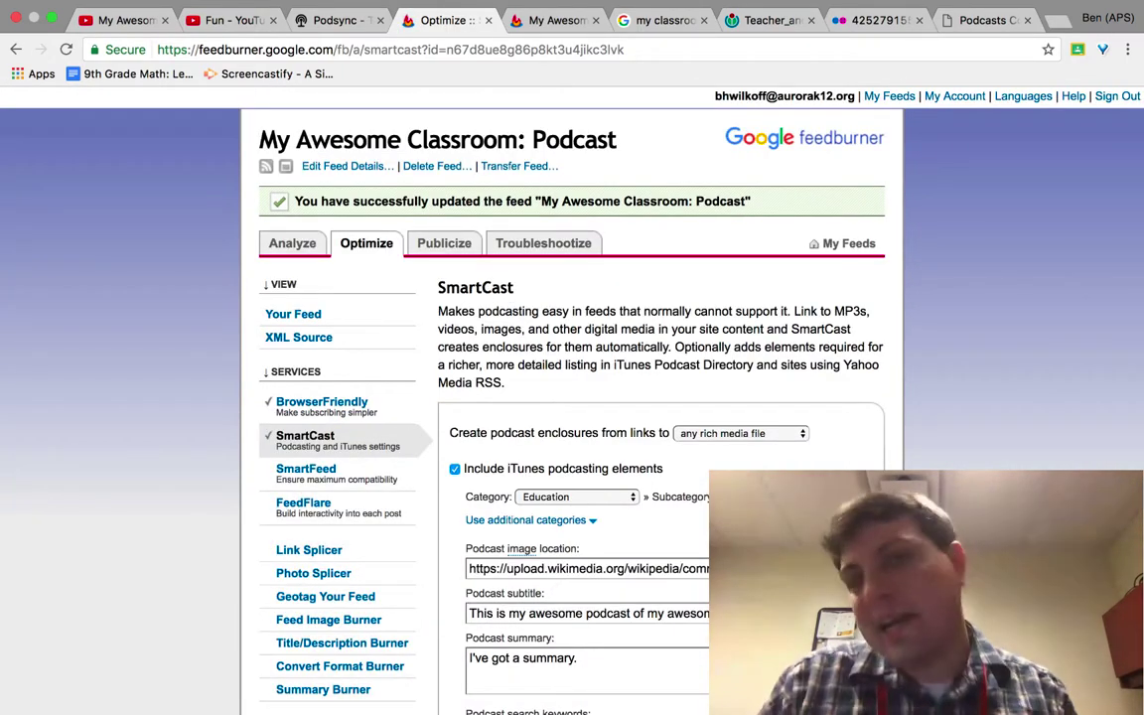
# Go back to Podcasts Connect, validate the MyAwesomeClassroom RSS feed again and submit it.
pyautogui.click(971, 22)
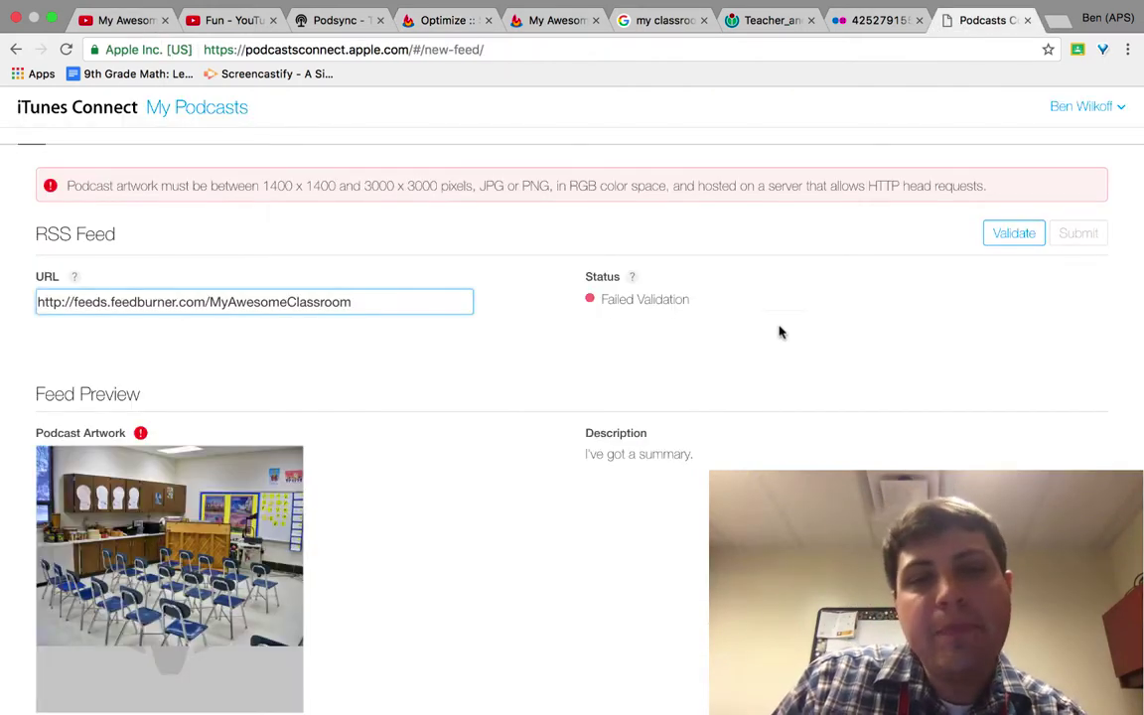
pyautogui.click(1000, 237)
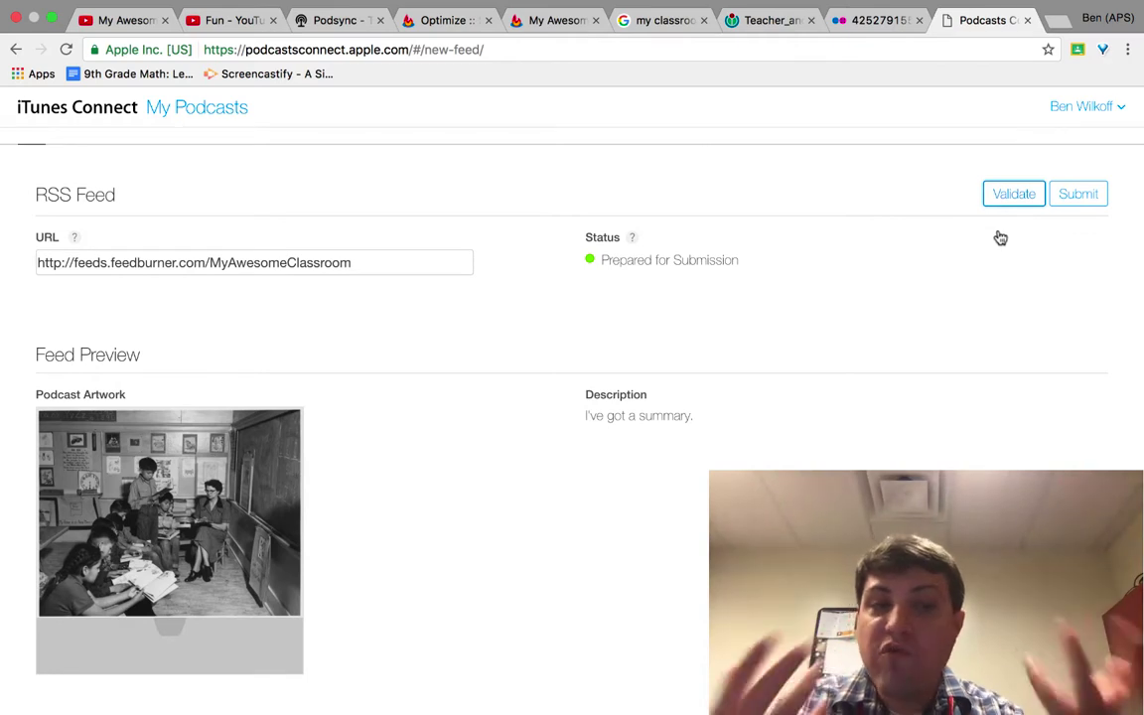
pyautogui.click(1075, 195)
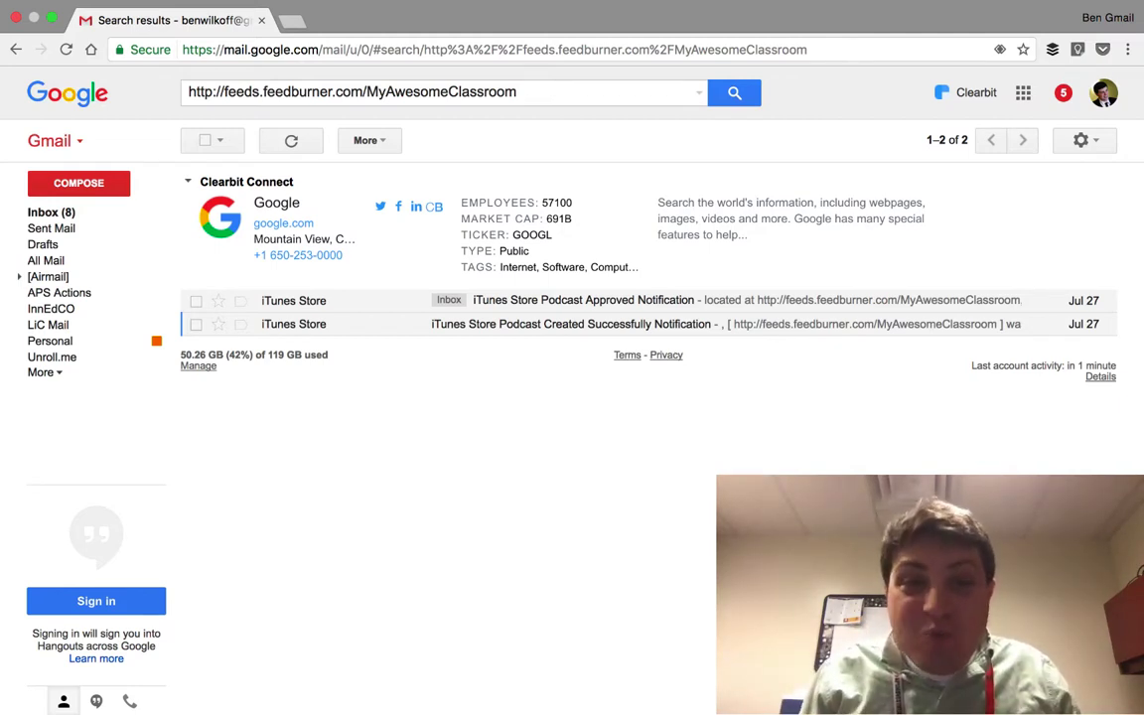
# In Gmail, read the iTunes Store "Podcast Created Successfully" and "Podcast Approved" notification emails.
pyautogui.click(556, 331)
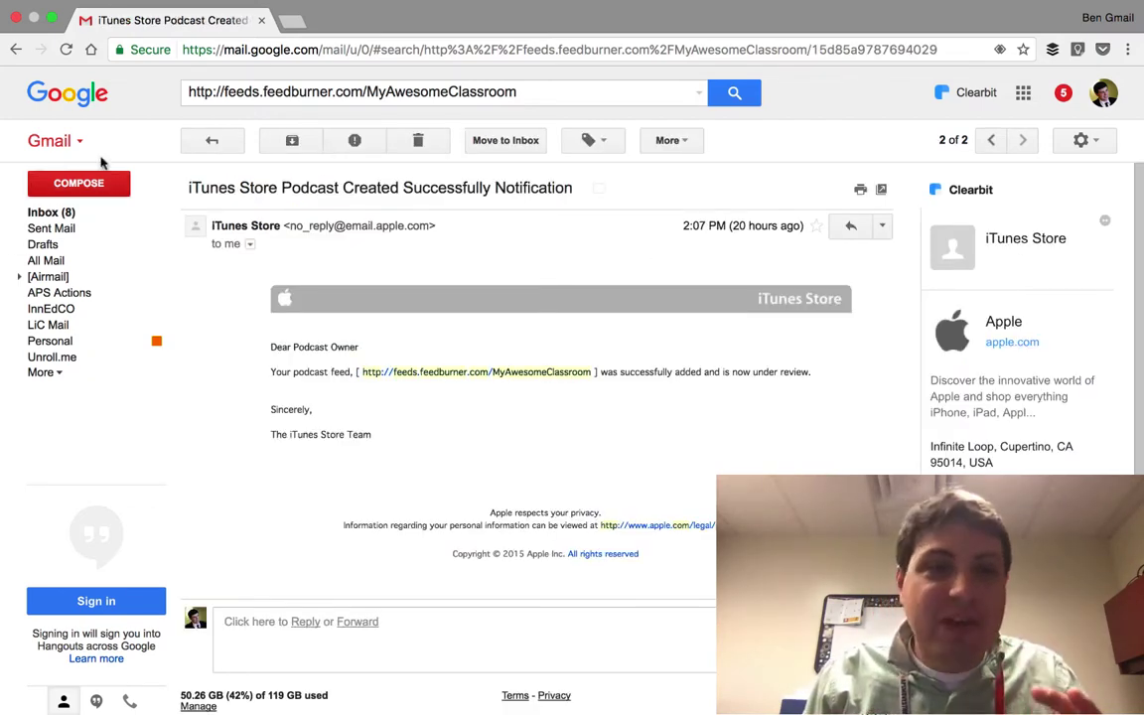
pyautogui.click(206, 142)
pyautogui.click(512, 306)
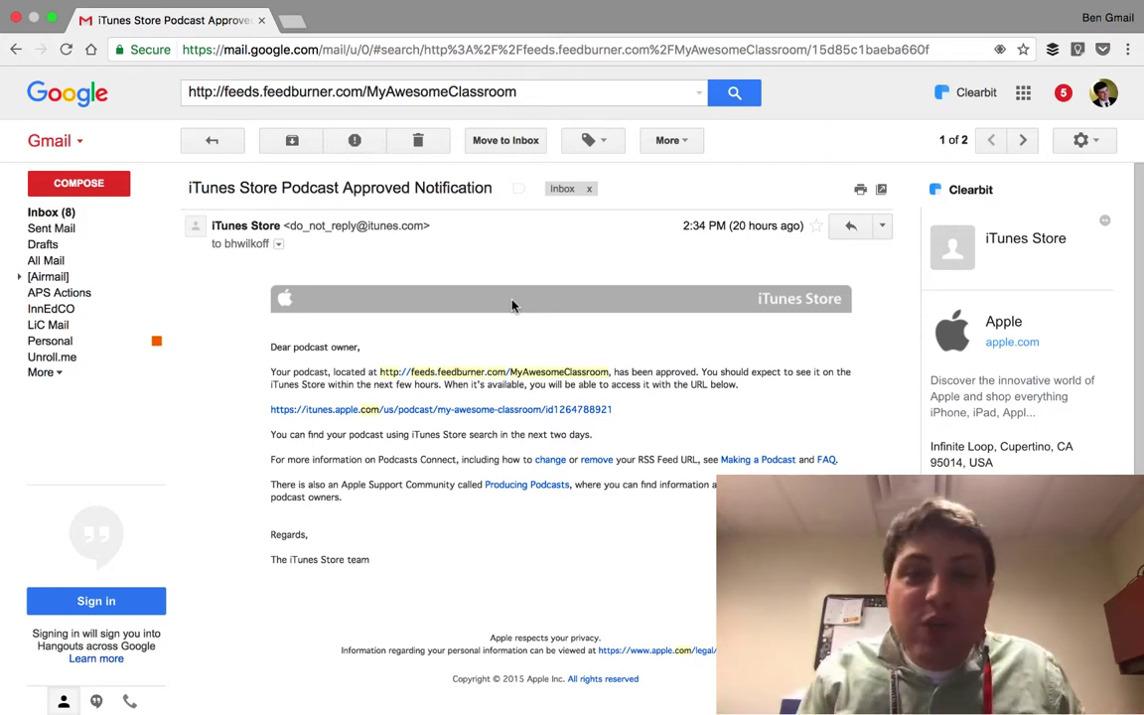
# Open the podcast's iTunes page from the link in the approval email and select the page's address.
pyautogui.click(442, 409)
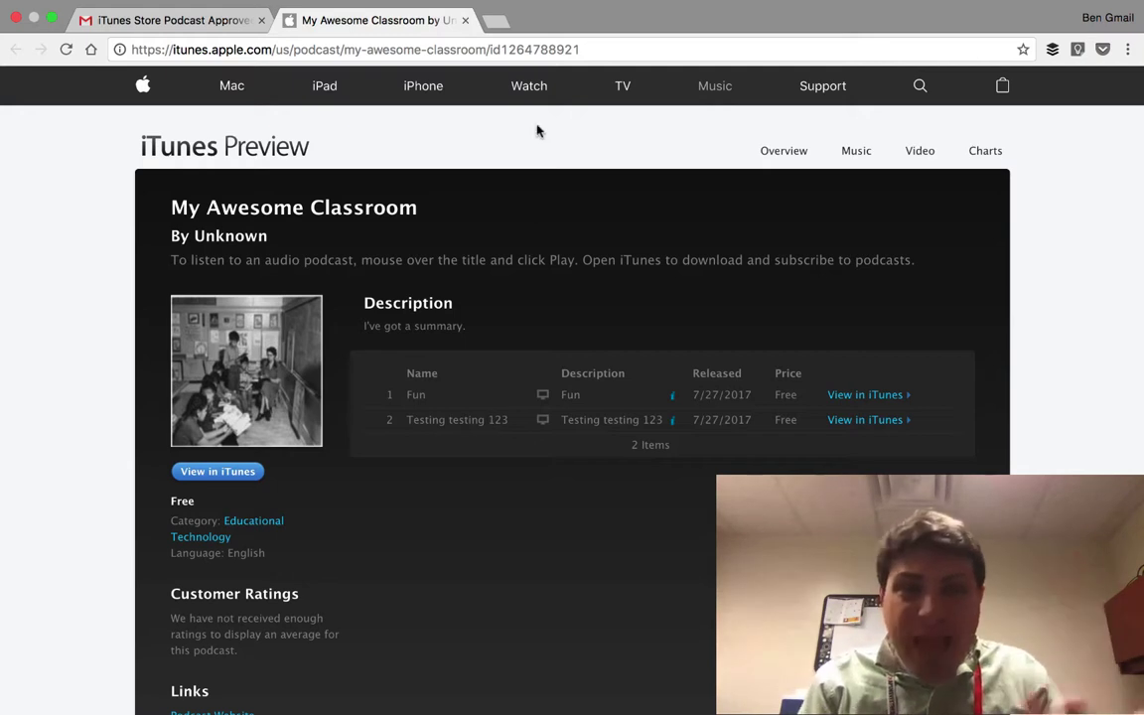
pyautogui.click(580, 50)
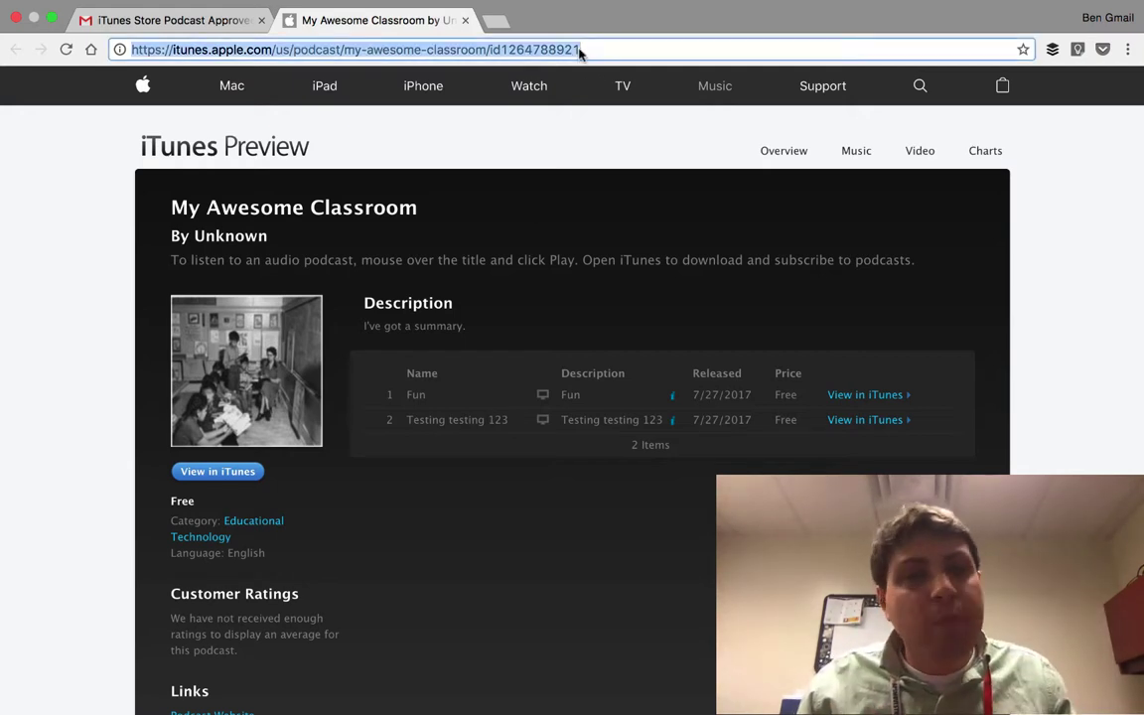